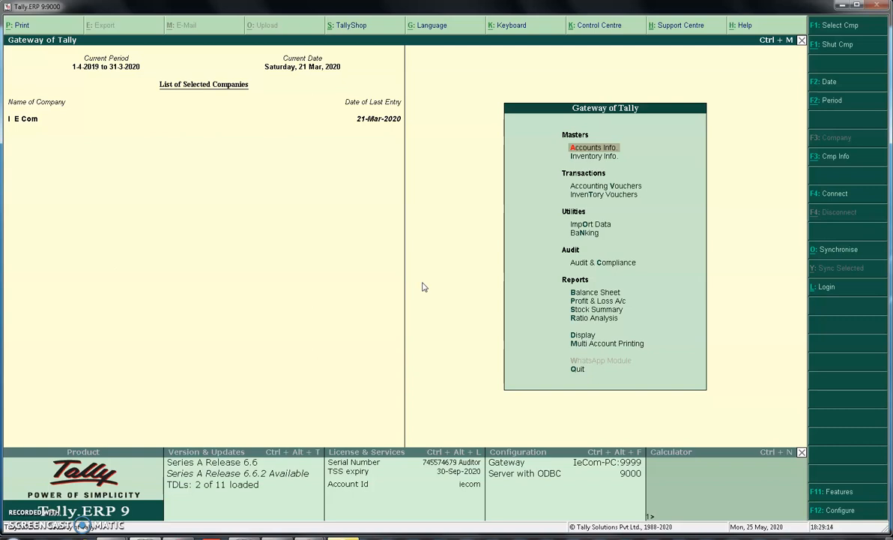
Open the GSTR-3B return from the GST section of the statutory reports
{"action": "key", "text": "d"}
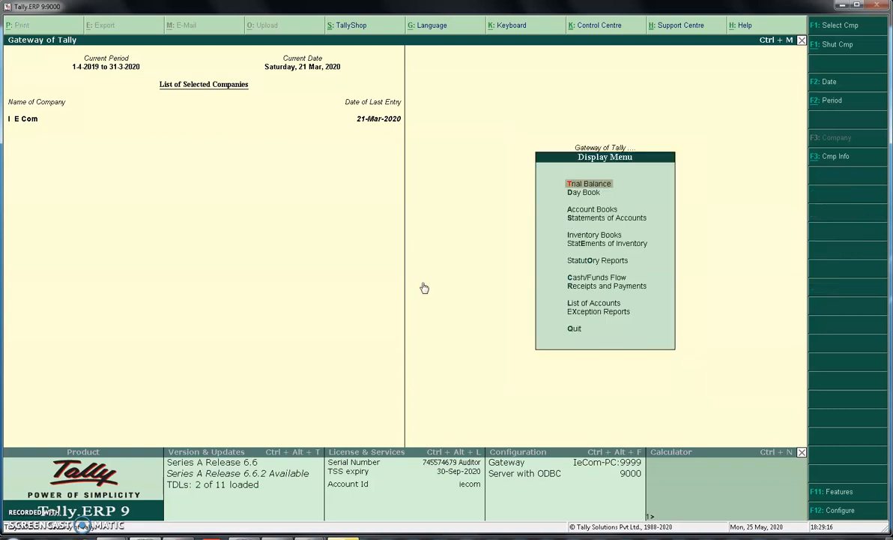
{"action": "key", "text": "Down"}
{"action": "key", "text": "Down"}
{"action": "key", "text": "Down"}
{"action": "key", "text": "Down"}
{"action": "key", "text": "Down"}
{"action": "key", "text": "Down"}
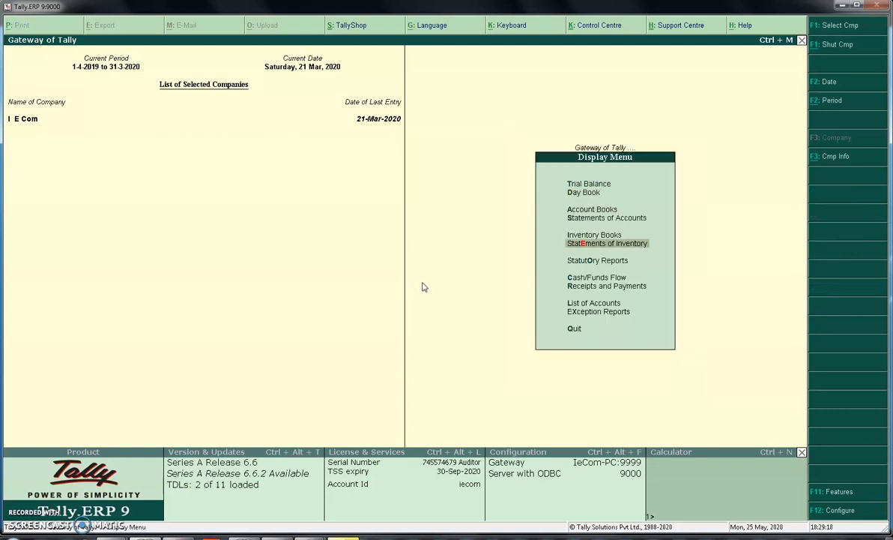
{"action": "key", "text": "Return"}
{"action": "key", "text": "Return"}
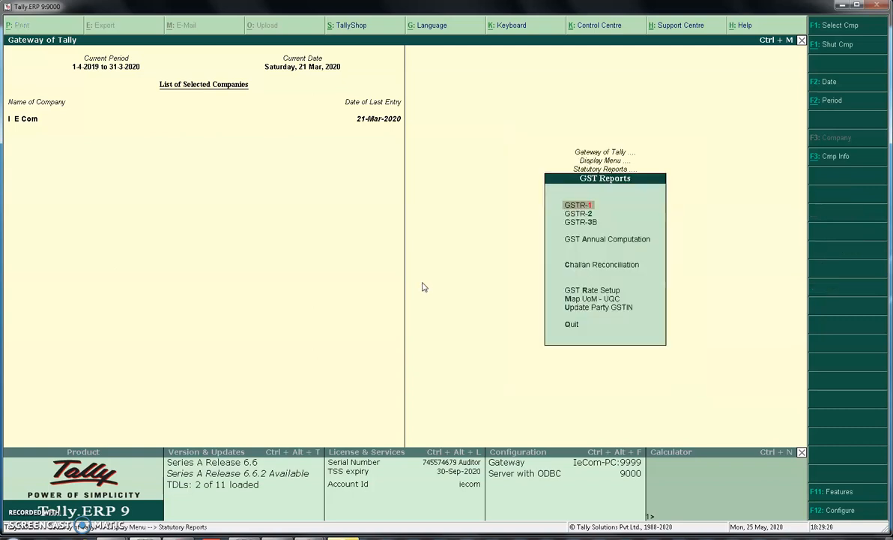
{"action": "key", "text": "Down"}
{"action": "key", "text": "Down"}
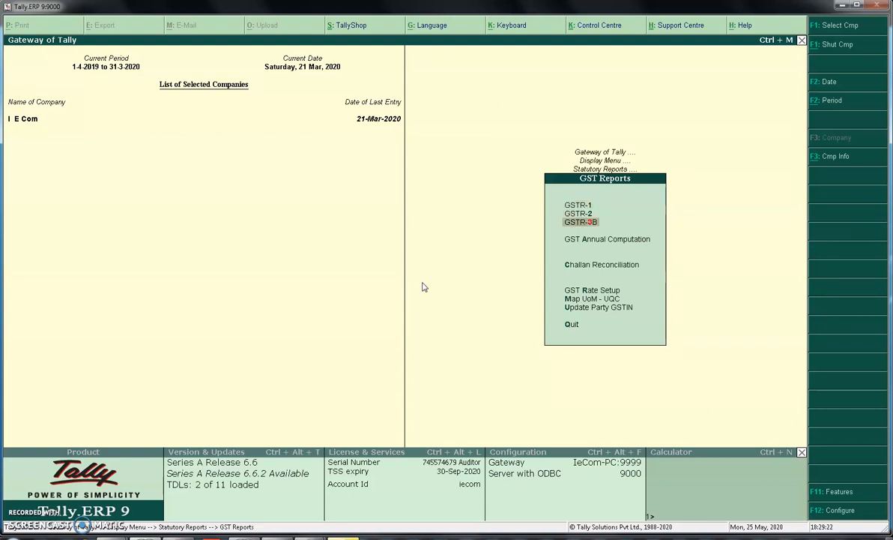
{"action": "key", "text": "Return"}
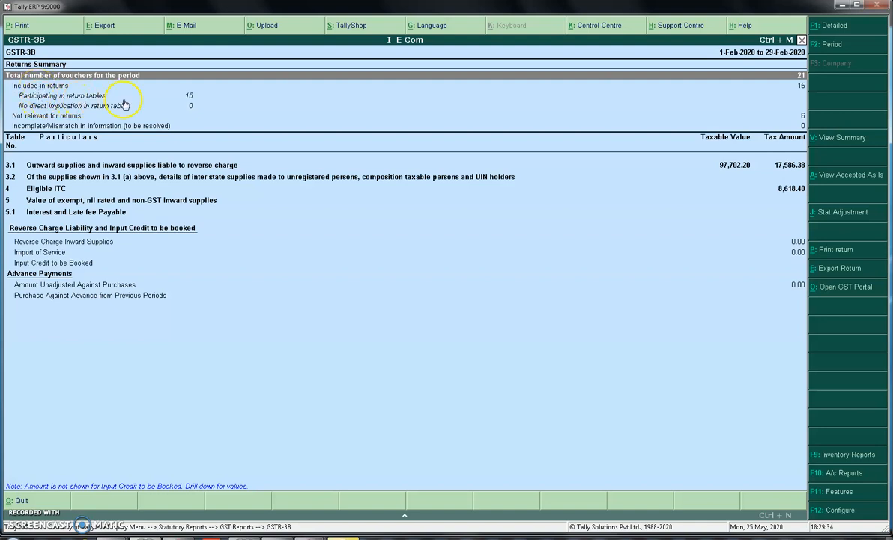
Expand section 3.1 of GSTR-3B and review the vouchers behind outward taxable supplies (other than zero rated, nil rated and exempted)
{"action": "left_click", "coordinate": [40, 116]}
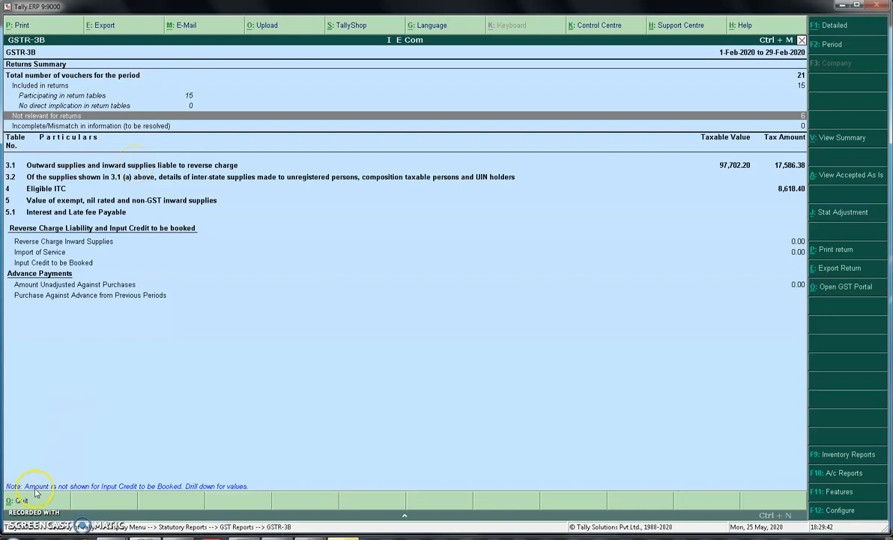
{"action": "left_click", "coordinate": [78, 169]}
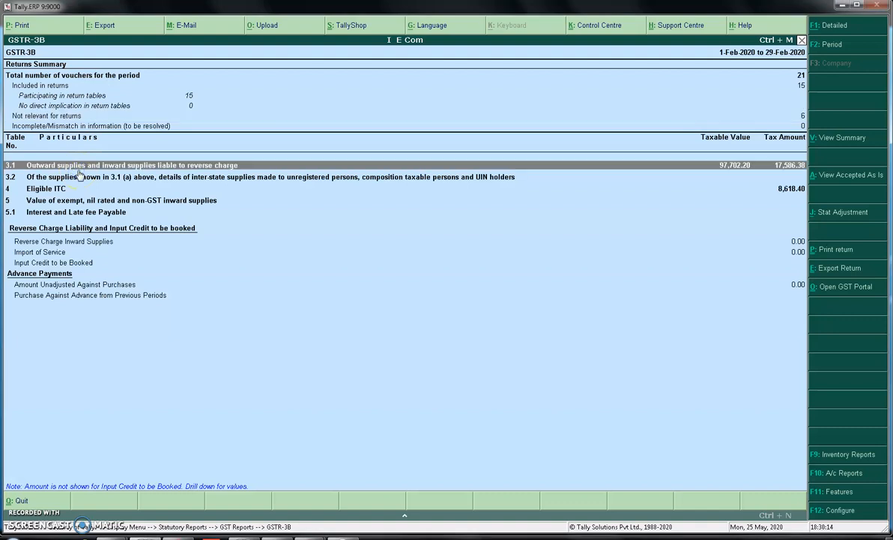
{"action": "key", "text": "shift+Return"}
{"action": "key", "text": "Down"}
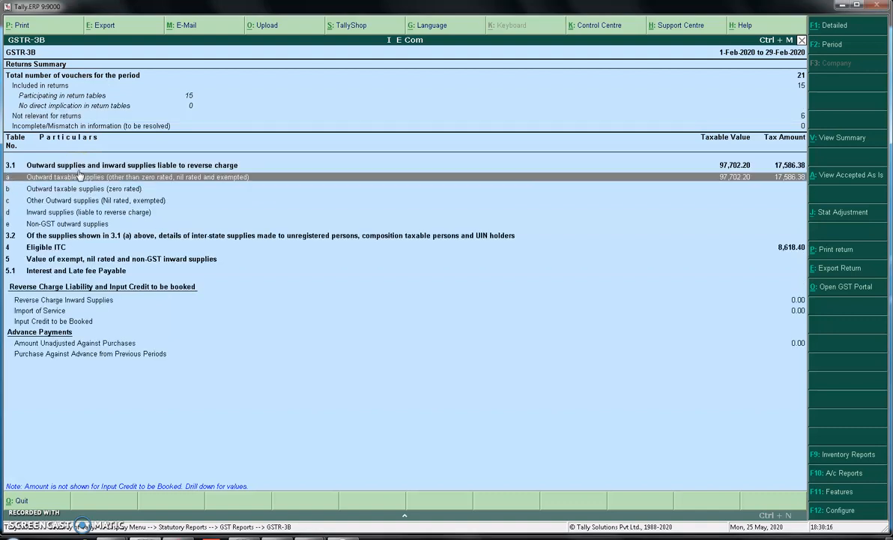
{"action": "key", "text": "Return"}
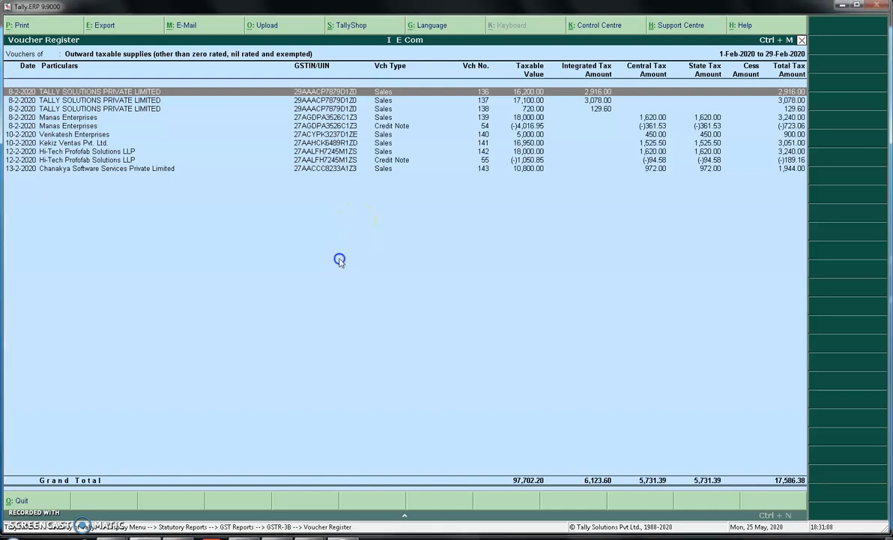
{"action": "key", "text": "Escape"}
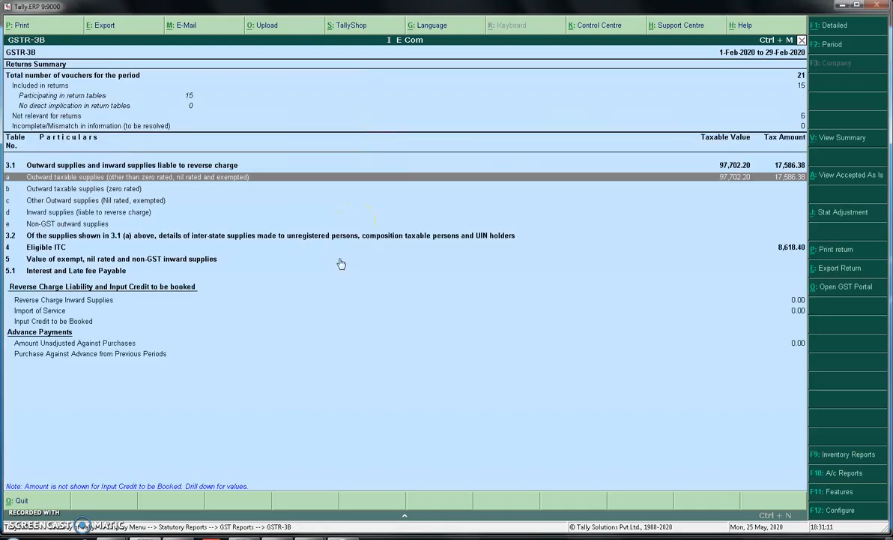
Expand section 4, Eligible ITC, in the GSTR-3B summary to show its breakdown
{"action": "key", "text": "Down"}
{"action": "key", "text": "Down"}
{"action": "key", "text": "Down"}
{"action": "key", "text": "Down"}
{"action": "key", "text": "Down"}
{"action": "key", "text": "Down"}
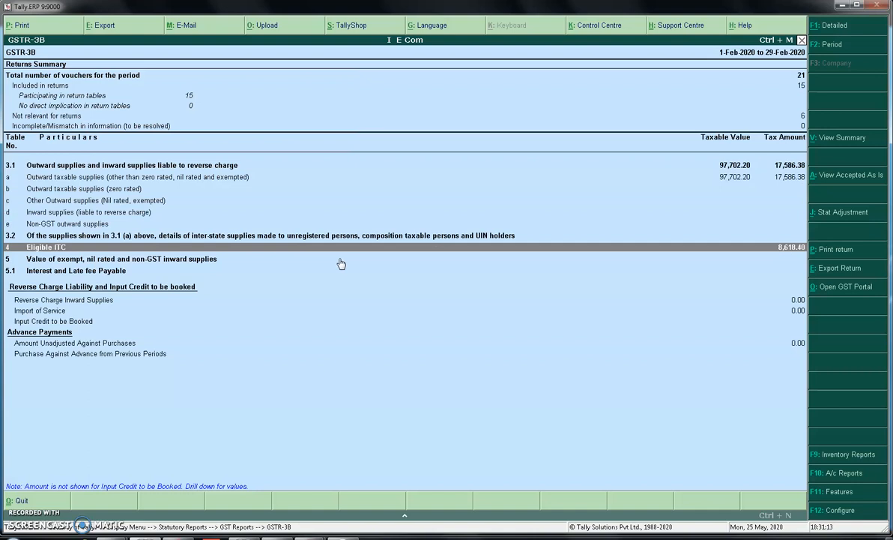
{"action": "key", "text": "Return"}
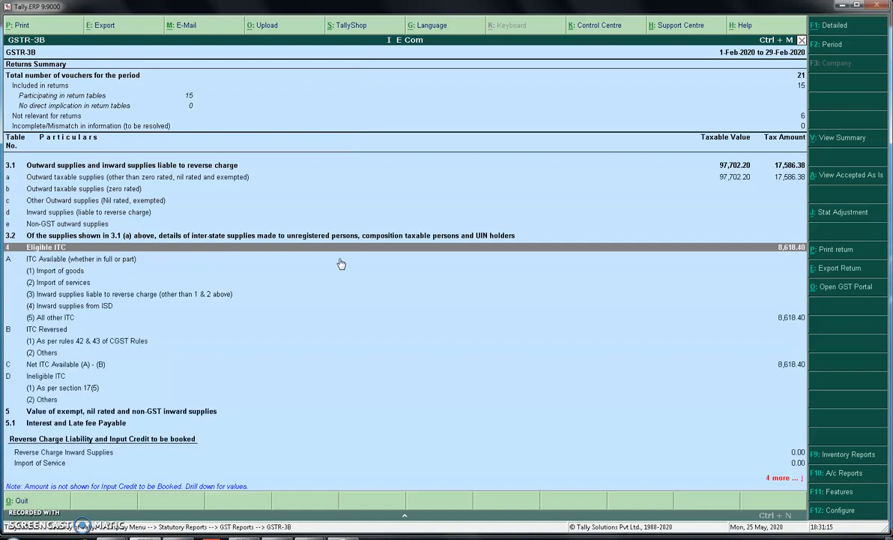
Review the purchase vouchers behind (5) All other ITC and return to the GSTR-3B summary
{"action": "key", "text": "Down"}
{"action": "key", "text": "Down"}
{"action": "key", "text": "Down"}
{"action": "key", "text": "Down"}
{"action": "key", "text": "Down"}
{"action": "key", "text": "Down"}
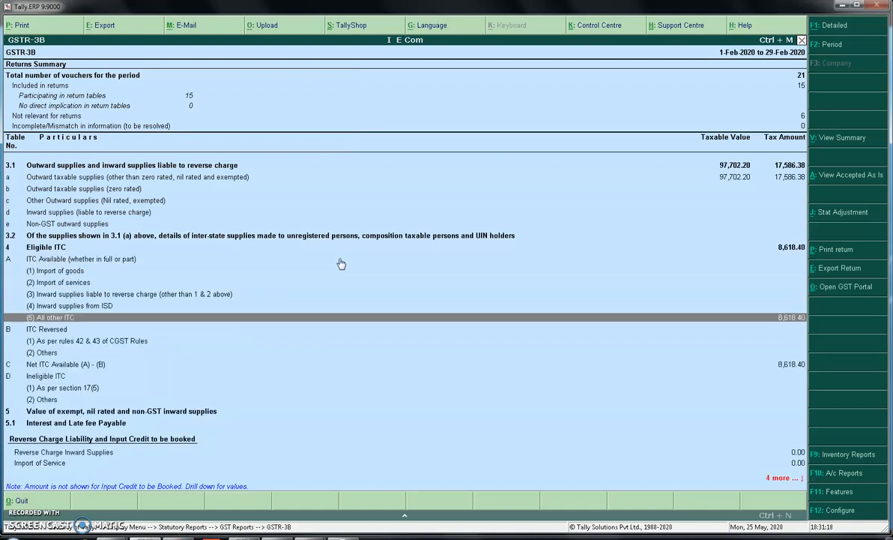
{"action": "key", "text": "Return"}
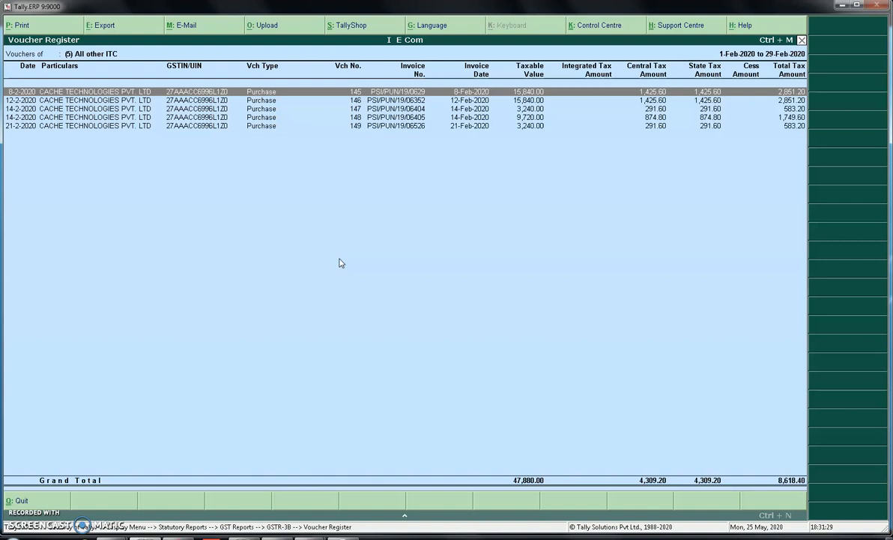
{"action": "key", "text": "Escape"}
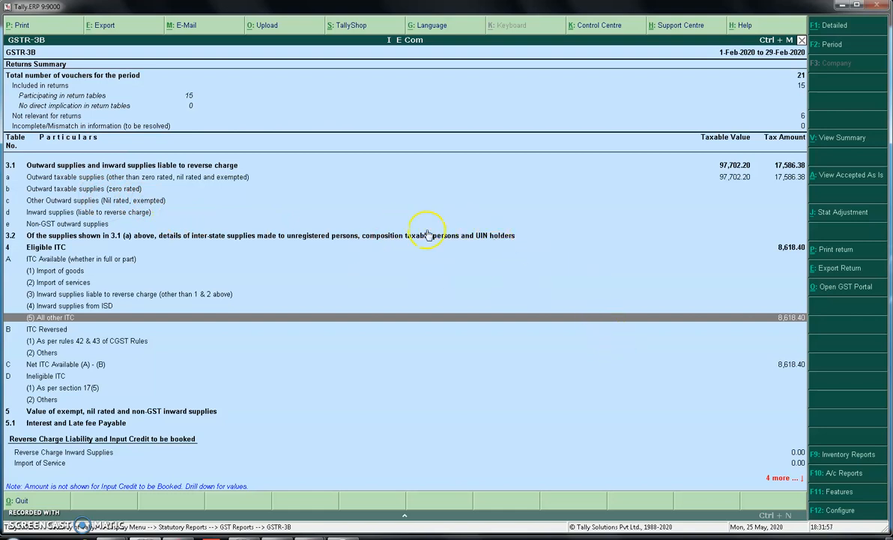
Check the Incomplete/Mismatch line and export GSTR-3B in JSON (Data Interchange) format to C:\Program Files\Tally\Tally.ERP9, opening the exported file's folder
{"action": "left_click", "coordinate": [66, 125]}
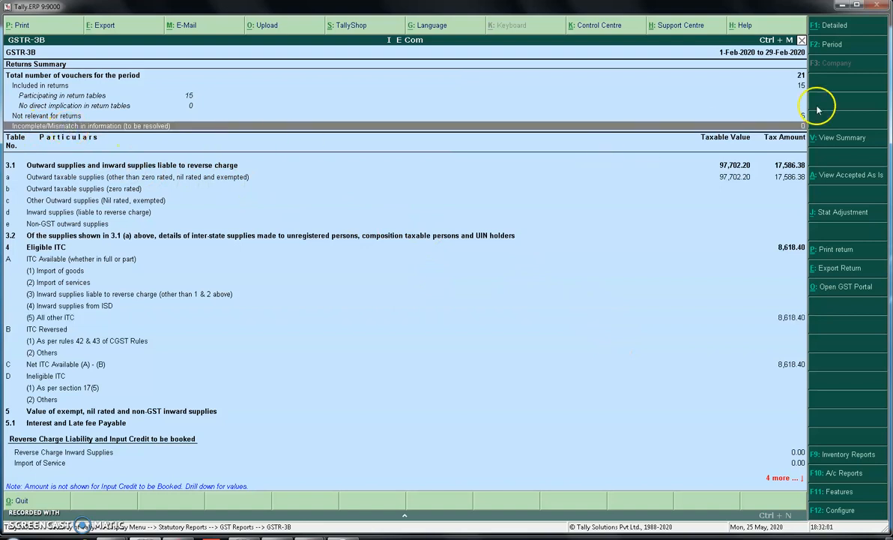
{"action": "left_click", "coordinate": [837, 270]}
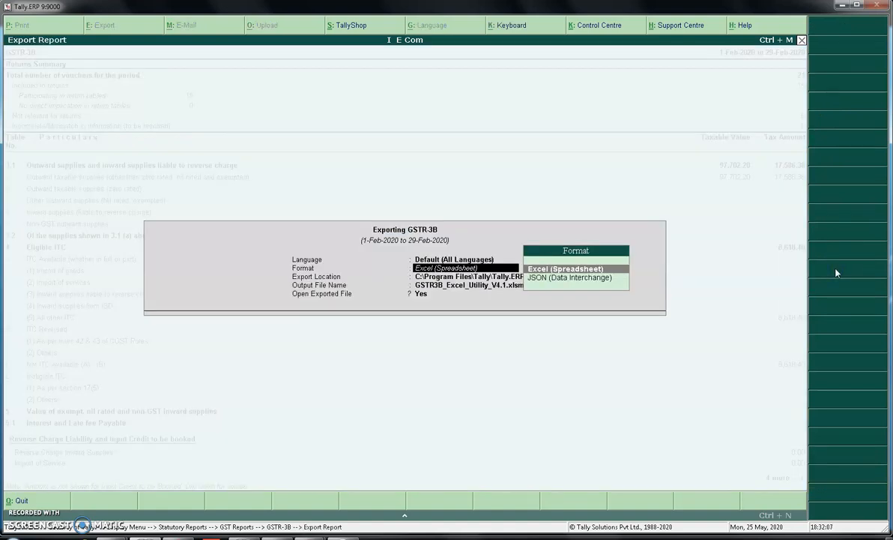
{"action": "key", "text": "Down"}
{"action": "key", "text": "Up"}
{"action": "key", "text": "Down"}
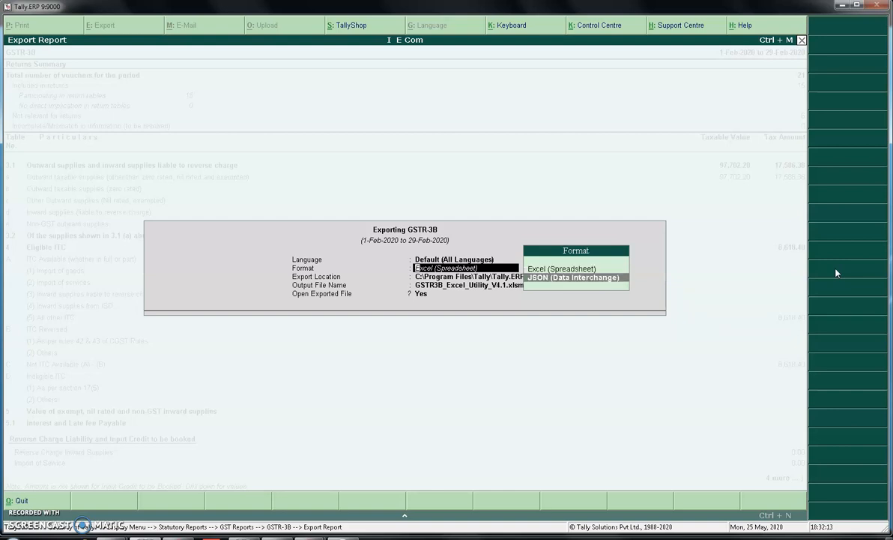
{"action": "key", "text": "Return"}
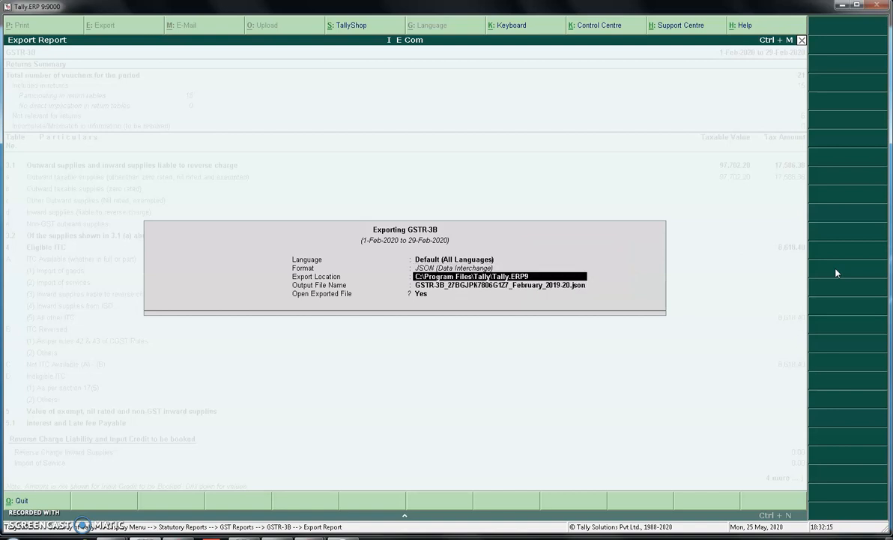
{"action": "key", "text": "Return"}
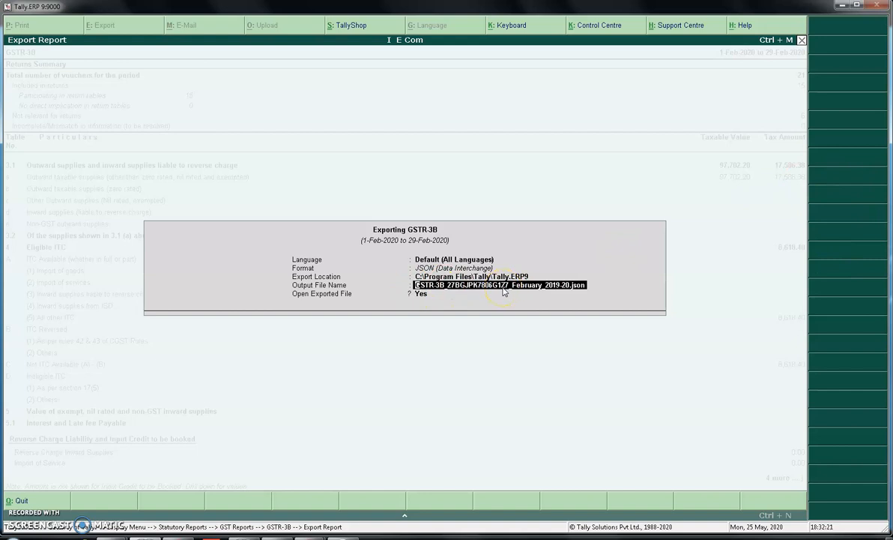
{"action": "key", "text": "Return"}
{"action": "key", "text": "Return"}
{"action": "key", "text": "Return"}
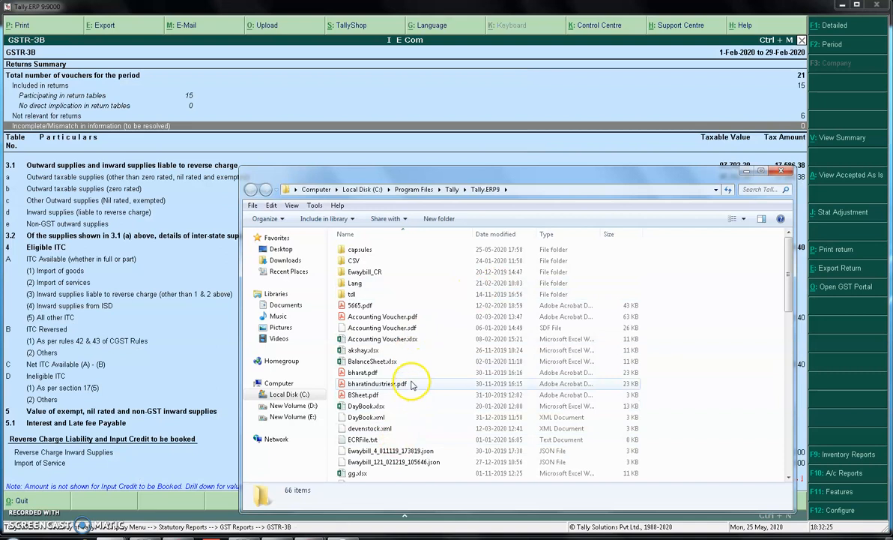
Locate and select the exported February GSTR-3B JSON file in the Tally.ERP9 folder
{"action": "left_click", "coordinate": [398, 450]}
{"action": "key", "text": "Down"}
{"action": "key", "text": "Down"}
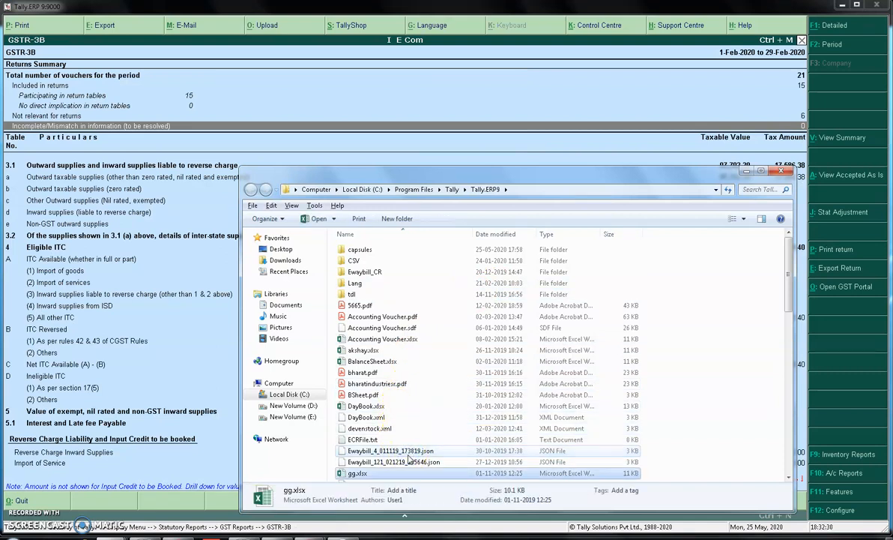
{"action": "scroll", "coordinate": [385, 359], "scroll_direction": "down", "scroll_amount": 8}
{"action": "left_click", "coordinate": [380, 336]}
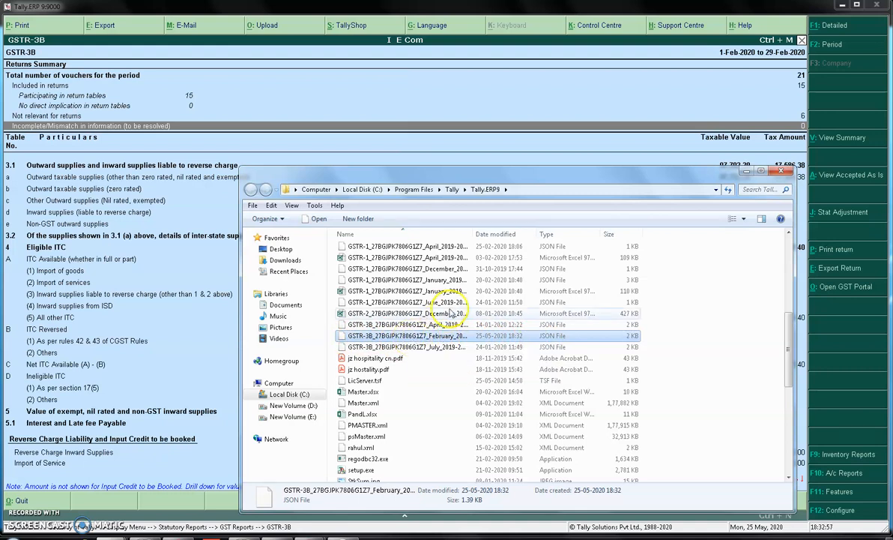
Switch back to Tally.ERP 9, leave the GSTR-3B report and open the GSTR-1 return
{"action": "left_click", "coordinate": [74, 123]}
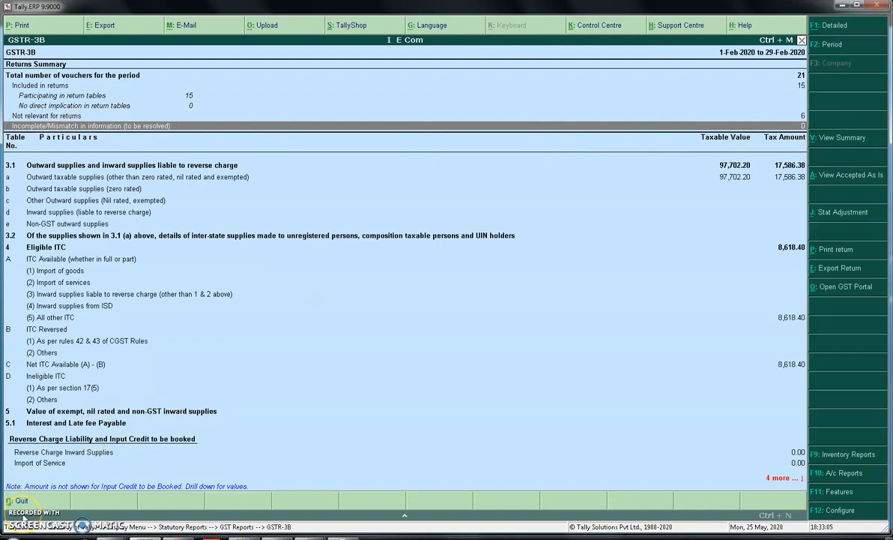
{"action": "left_click", "coordinate": [259, 307]}
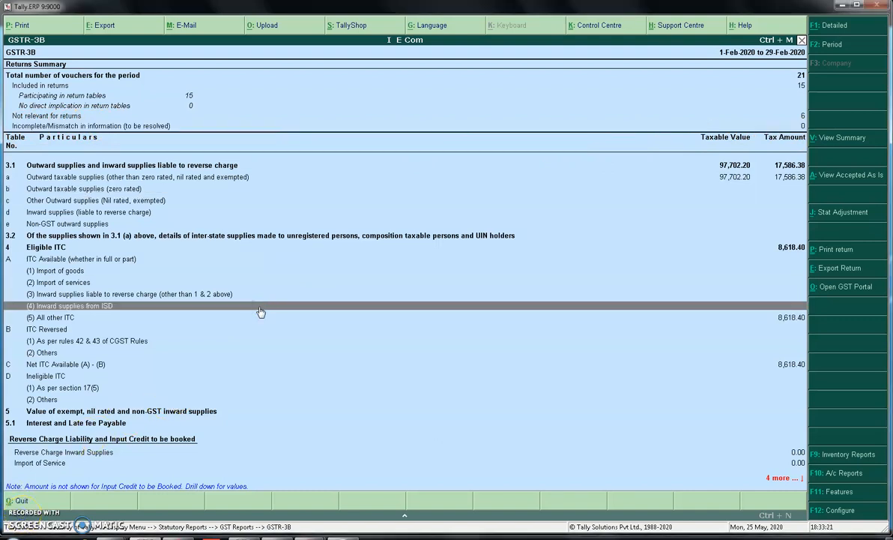
{"action": "key", "text": "Escape"}
{"action": "key", "text": "Up"}
{"action": "key", "text": "Up"}
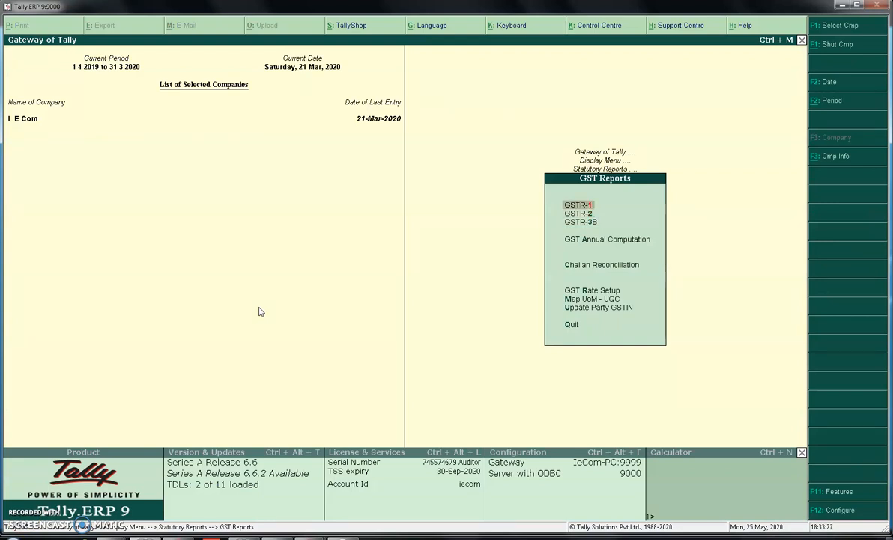
{"action": "key", "text": "Return"}
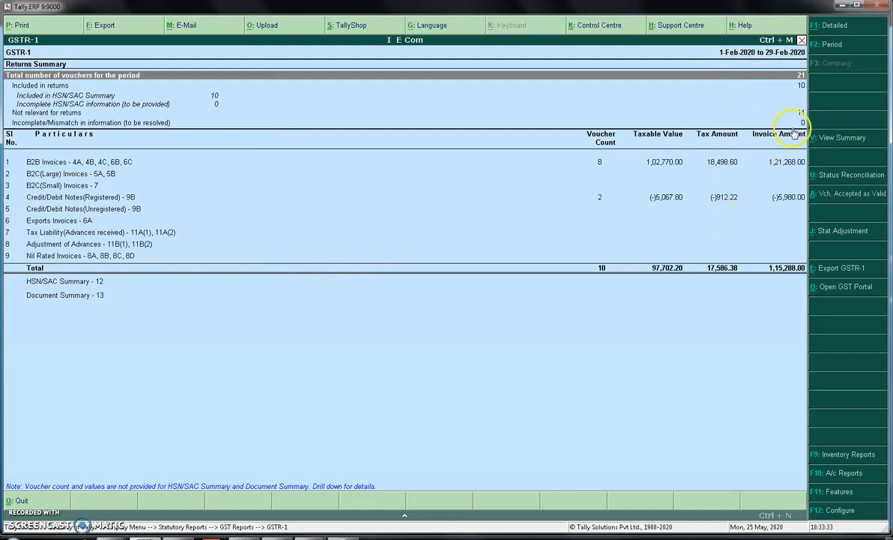
Examine the Incomplete/Mismatch, B2B Invoices and registered Credit/Debit Notes lines of GSTR-1
{"action": "left_click", "coordinate": [746, 122]}
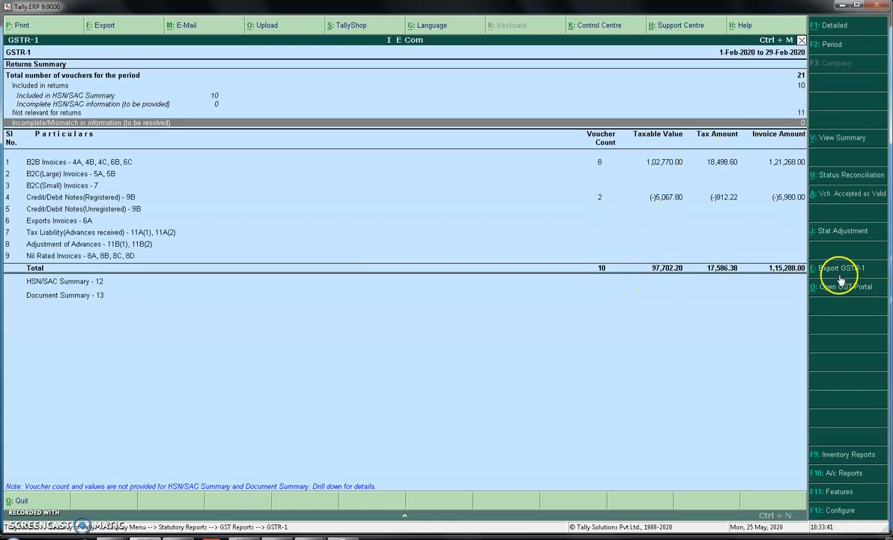
{"action": "left_click", "coordinate": [76, 162]}
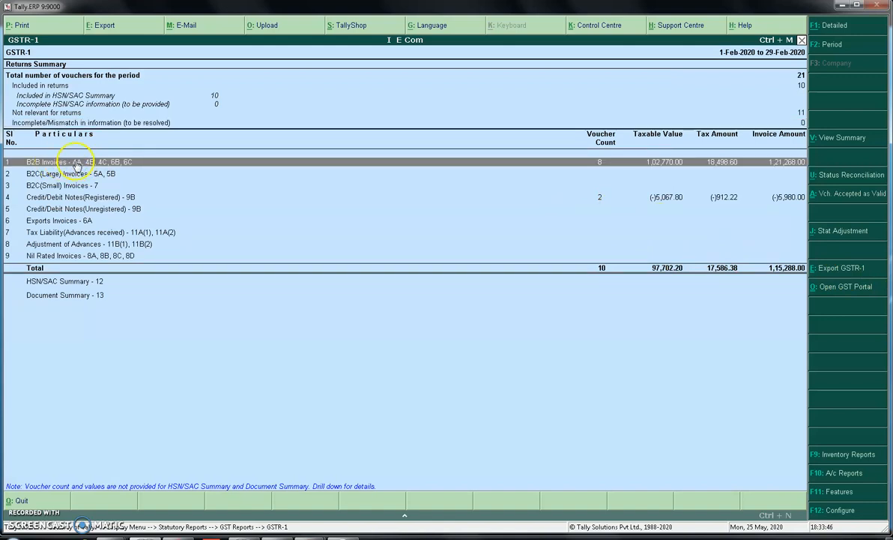
{"action": "left_click", "coordinate": [54, 198]}
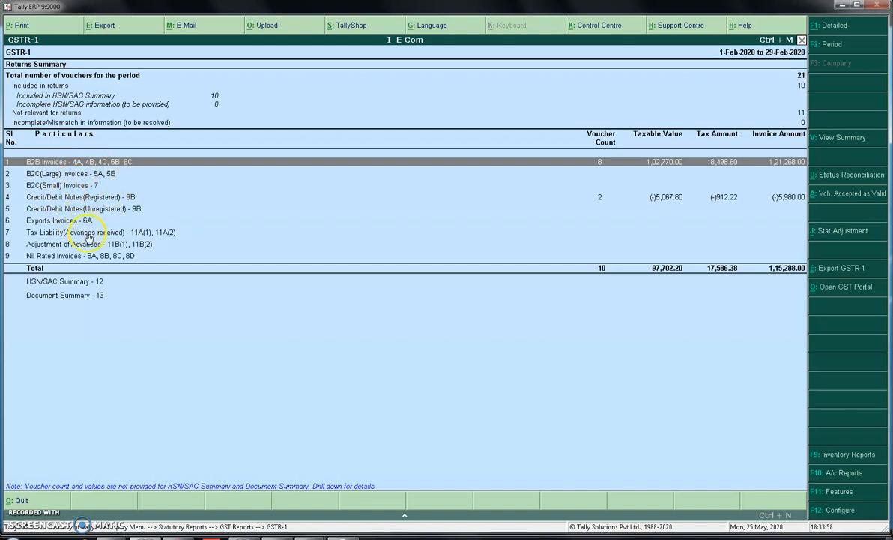
Review the HSN/SAC Summary - 12 of GSTR-1, and open the Document Summary - 13
{"action": "left_click", "coordinate": [81, 283]}
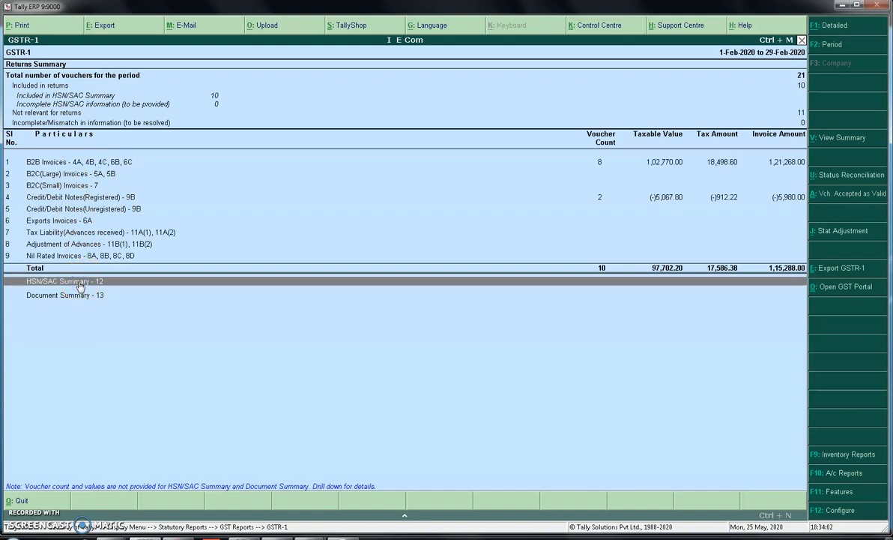
{"action": "left_click", "coordinate": [81, 284]}
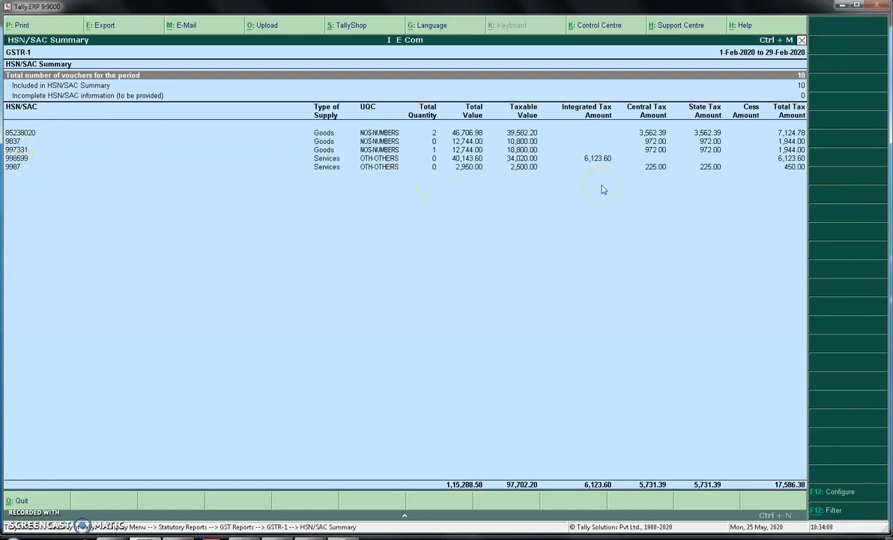
{"action": "key", "text": "Escape"}
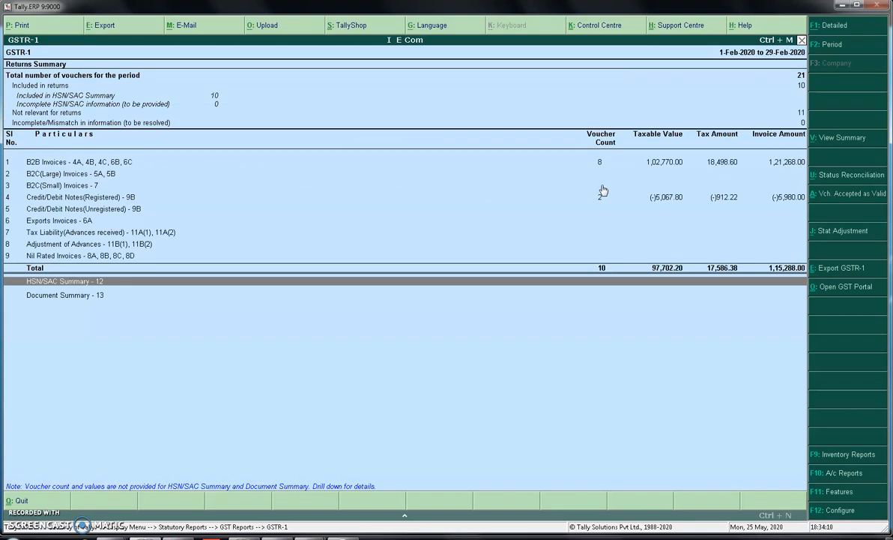
{"action": "left_click", "coordinate": [78, 295]}
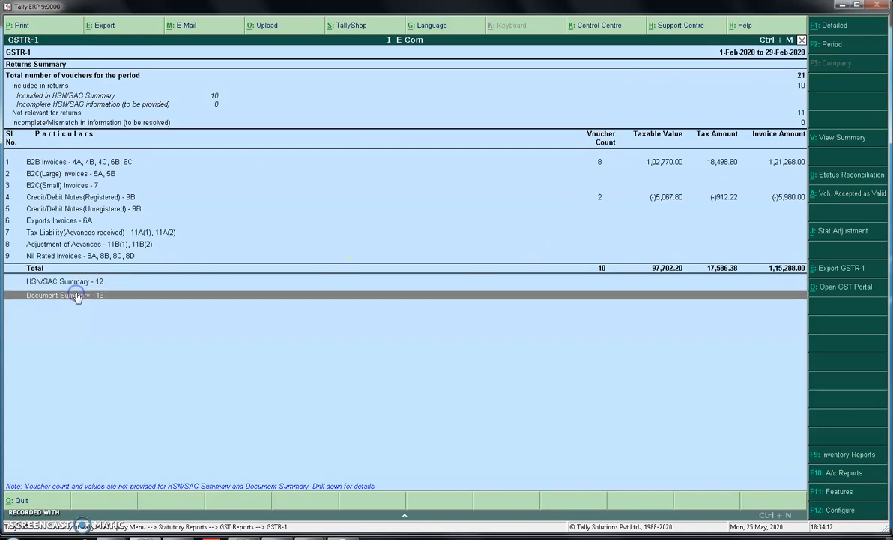
{"action": "key", "text": "Return"}
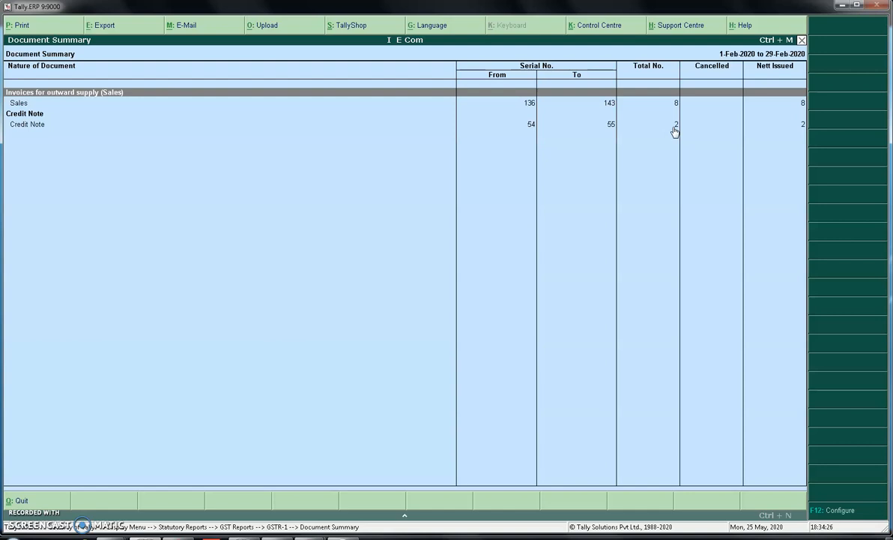
Return to the GSTR-1 summary and start its export with CSV (Comma Delimited) as the format
{"action": "key", "text": "Escape"}
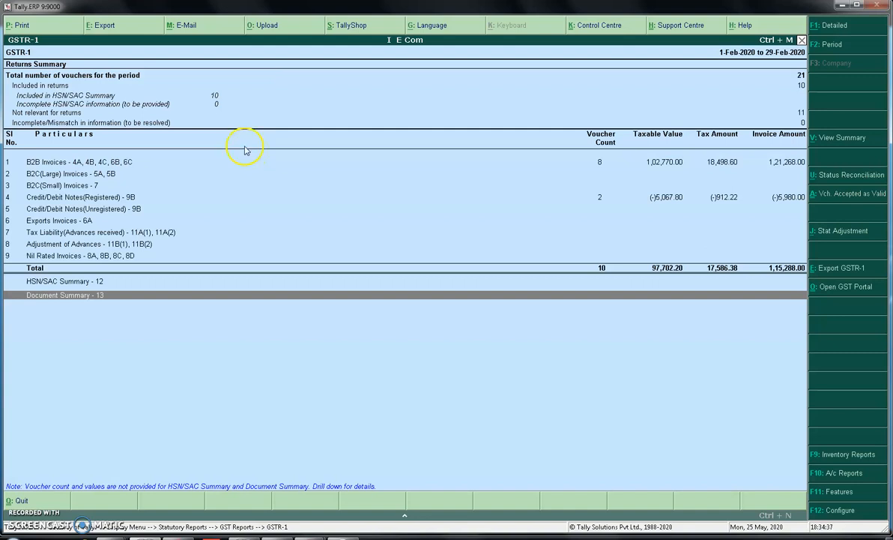
{"action": "left_click", "coordinate": [837, 273]}
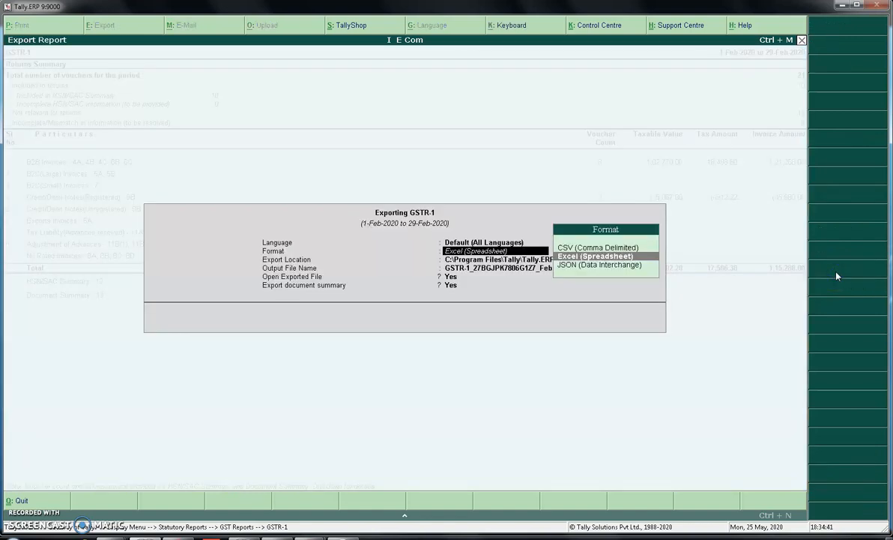
{"action": "key", "text": "Up"}
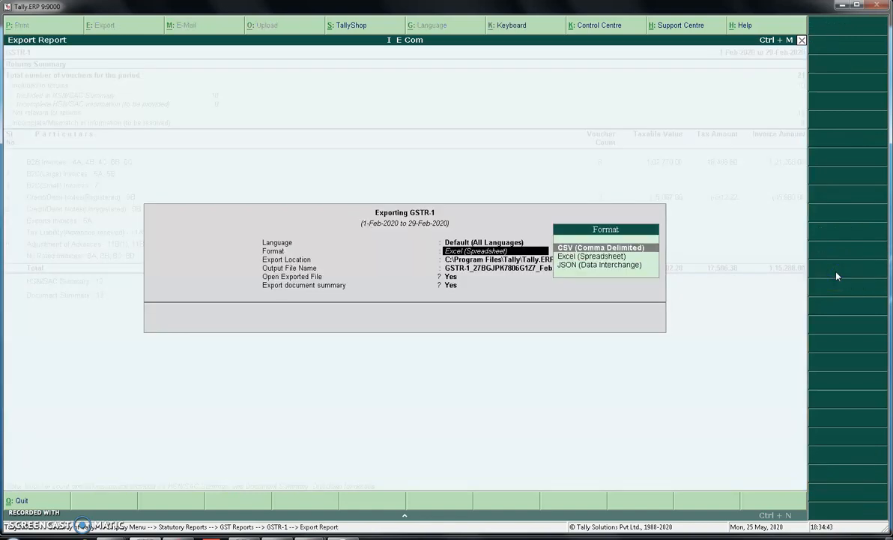
{"action": "key", "text": "Down"}
{"action": "key", "text": "Down"}
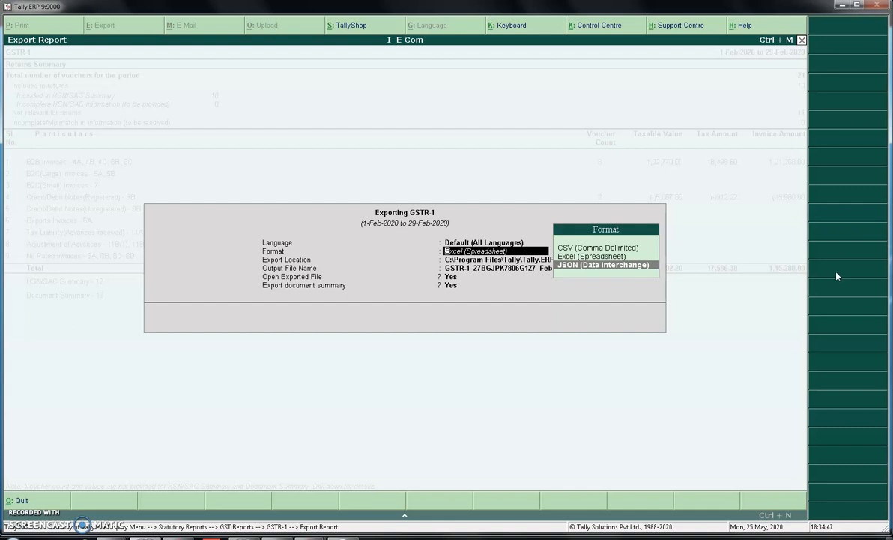
{"action": "left_click", "coordinate": [575, 249]}
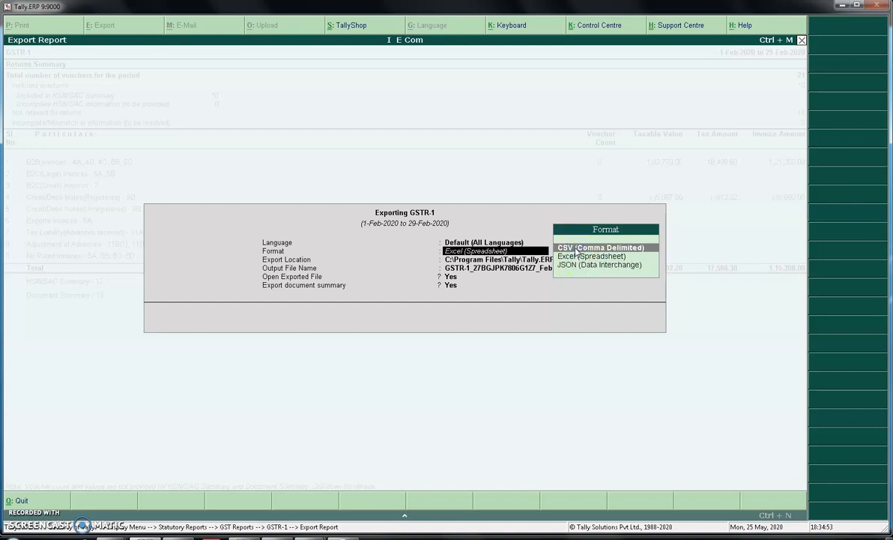
Leave Tally and create a folder named "gst returns new" on the New Volume (D:) drive
{"action": "left_click", "coordinate": [843, 6]}
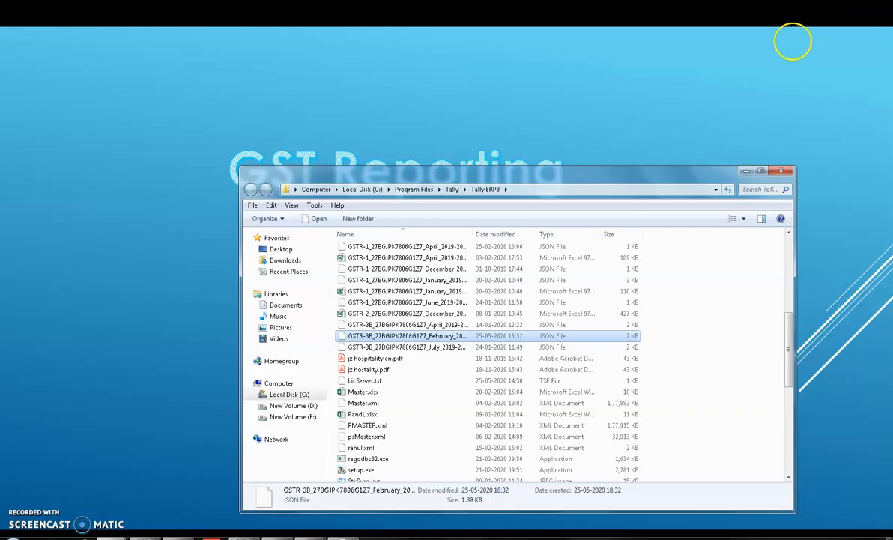
{"action": "key", "text": "super+d"}
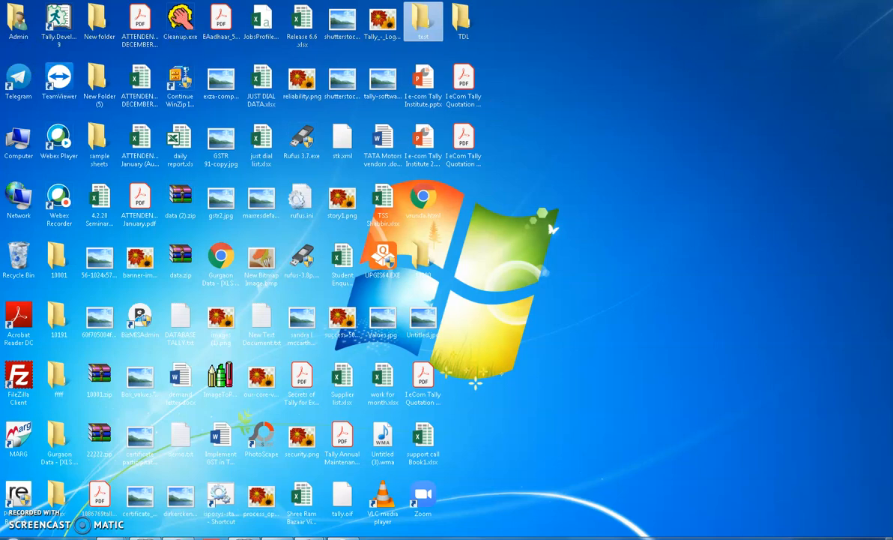
{"action": "double_click", "coordinate": [30, 143]}
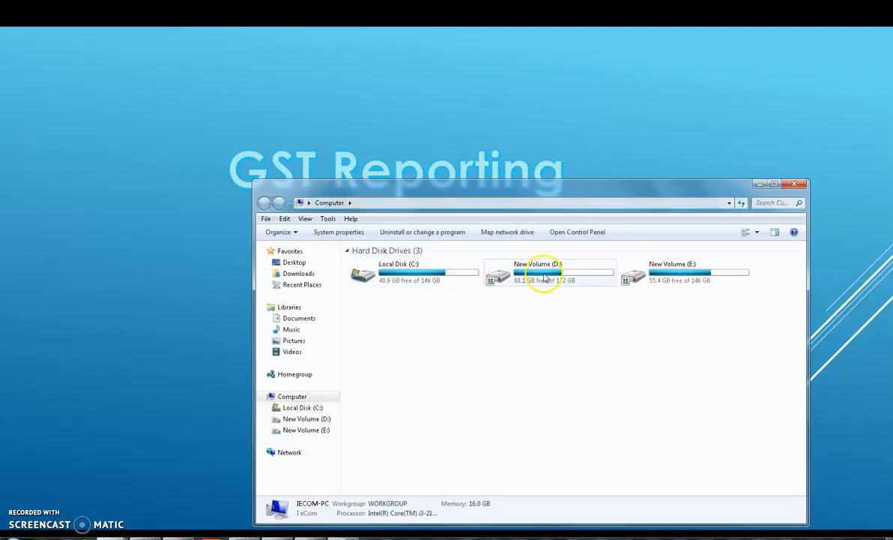
{"action": "double_click", "coordinate": [524, 270]}
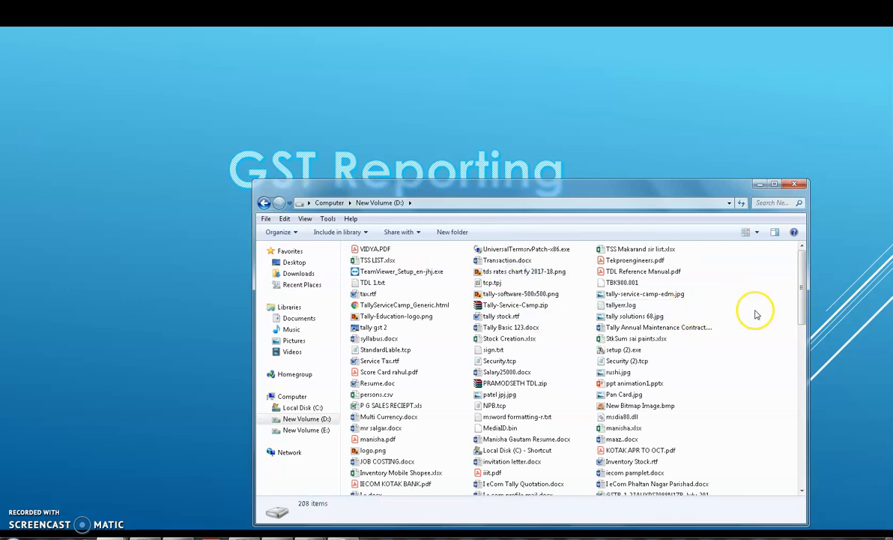
{"action": "right_click", "coordinate": [755, 311]}
{"action": "mouse_move", "coordinate": [778, 426]}
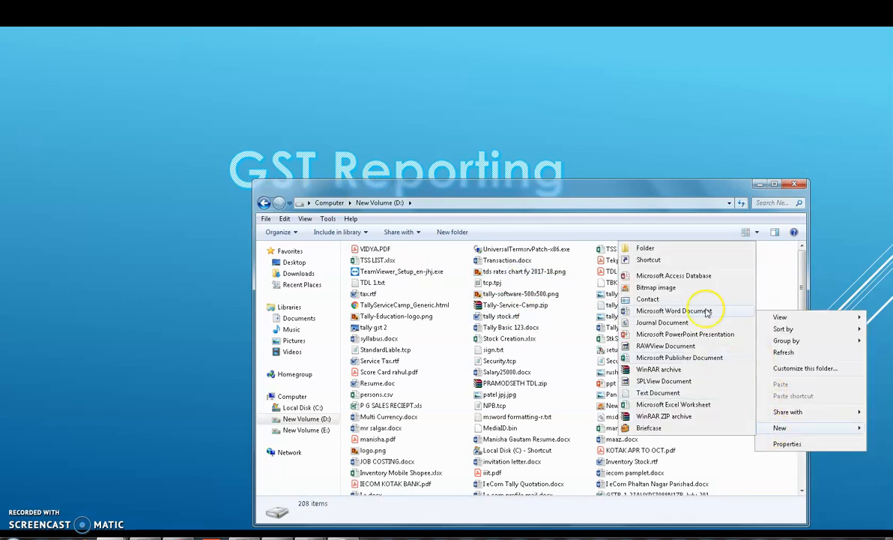
{"action": "left_click", "coordinate": [671, 247]}
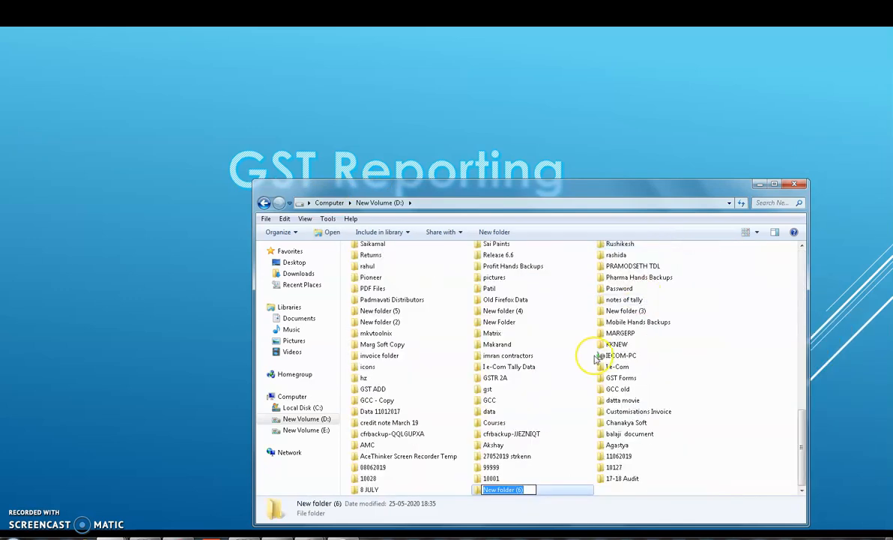
{"action": "type", "text": "gst r"}
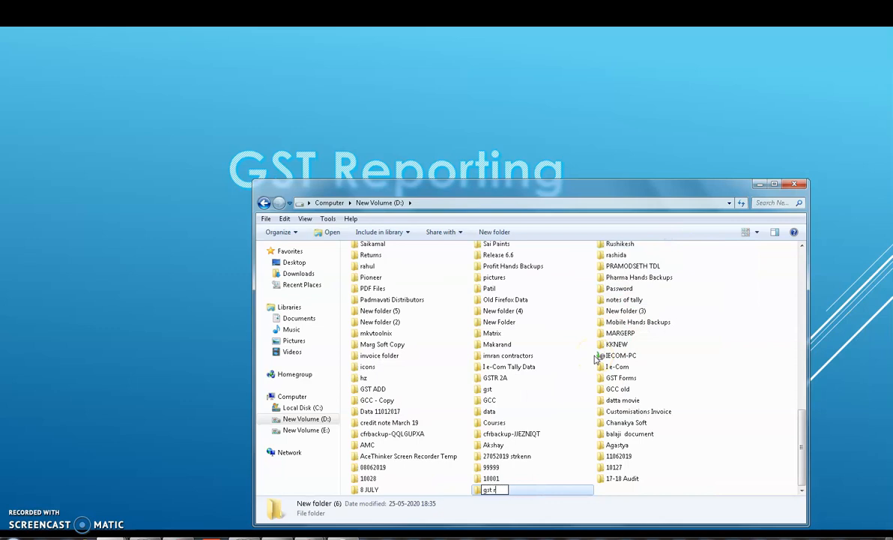
{"action": "type", "text": "eturns new"}
{"action": "key", "text": "Return"}
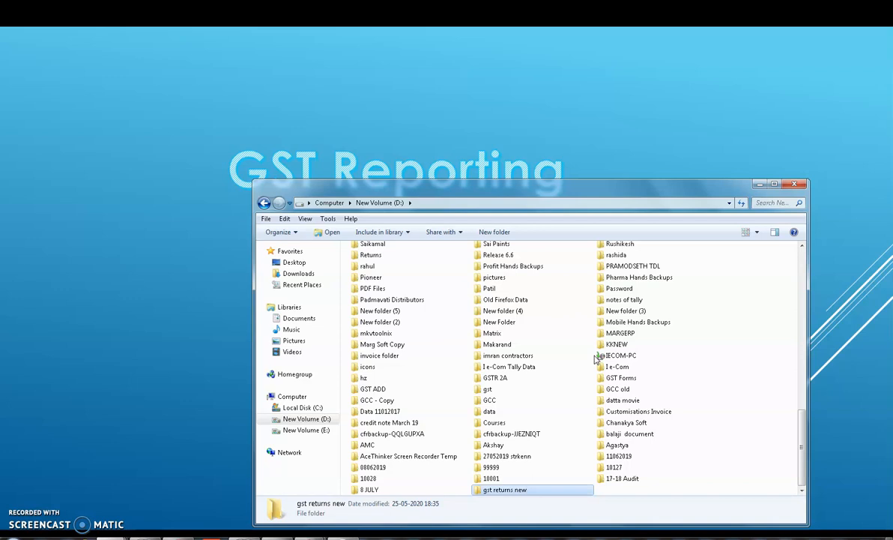
Open the "gst returns new" folder and copy its full path
{"action": "key", "text": "Return"}
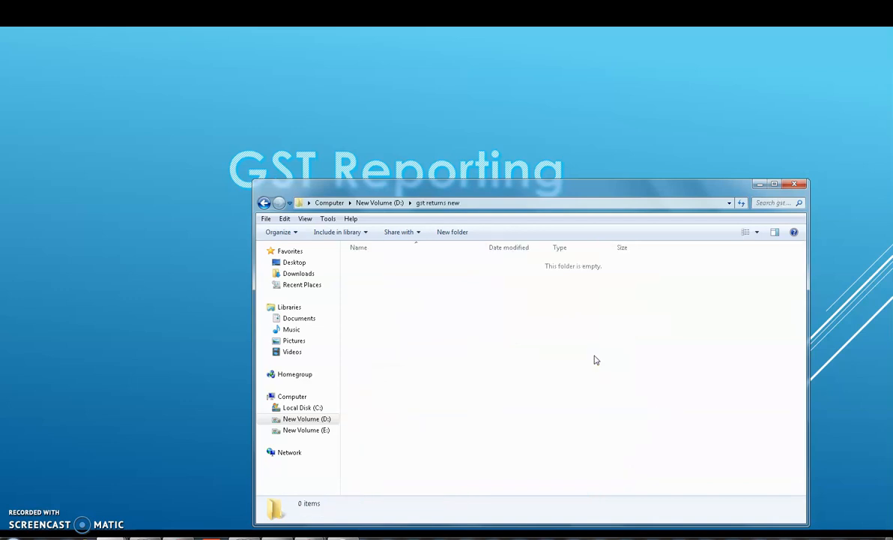
{"action": "left_click", "coordinate": [494, 208]}
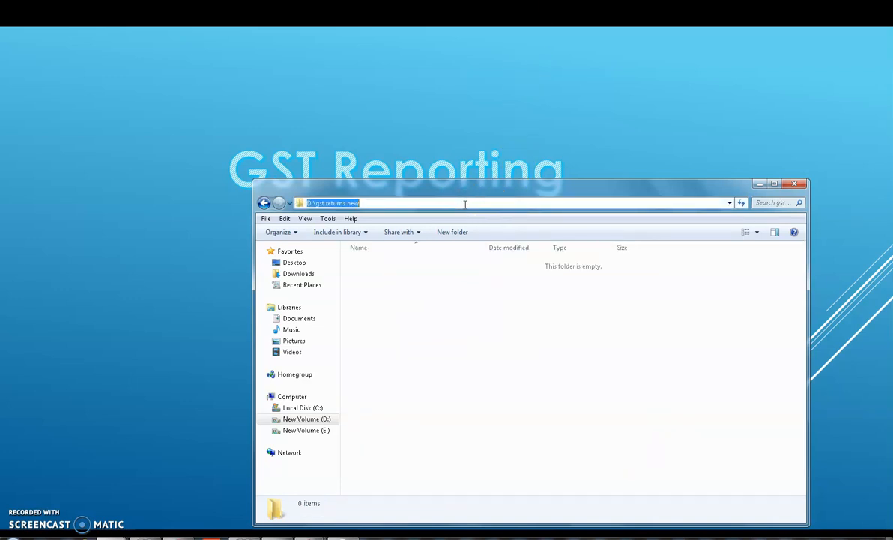
{"action": "right_click", "coordinate": [464, 204]}
{"action": "left_click", "coordinate": [489, 239]}
Switch back to Tally.ERP 9 and export GSTR-1 as CSV to D:\gst returns new, including the document summary and opening the exported files
{"action": "left_click", "coordinate": [150, 533]}
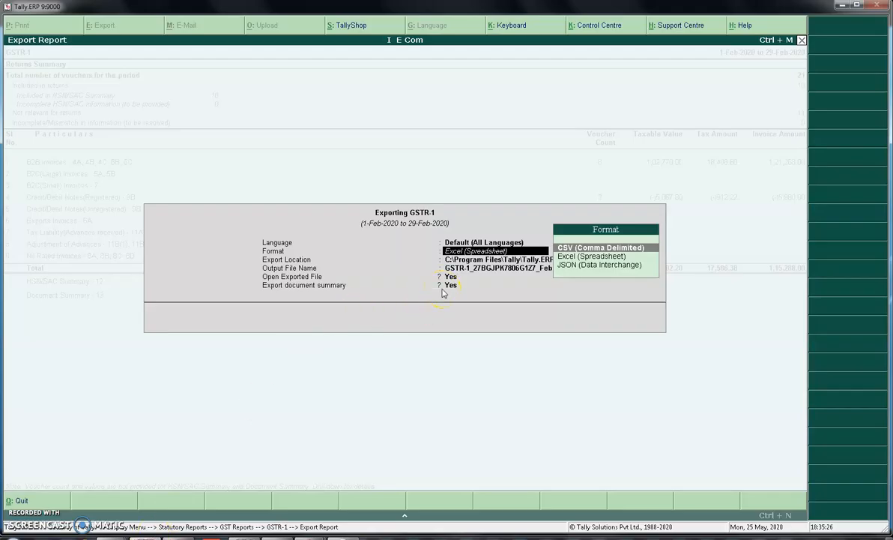
{"action": "key", "text": "Return"}
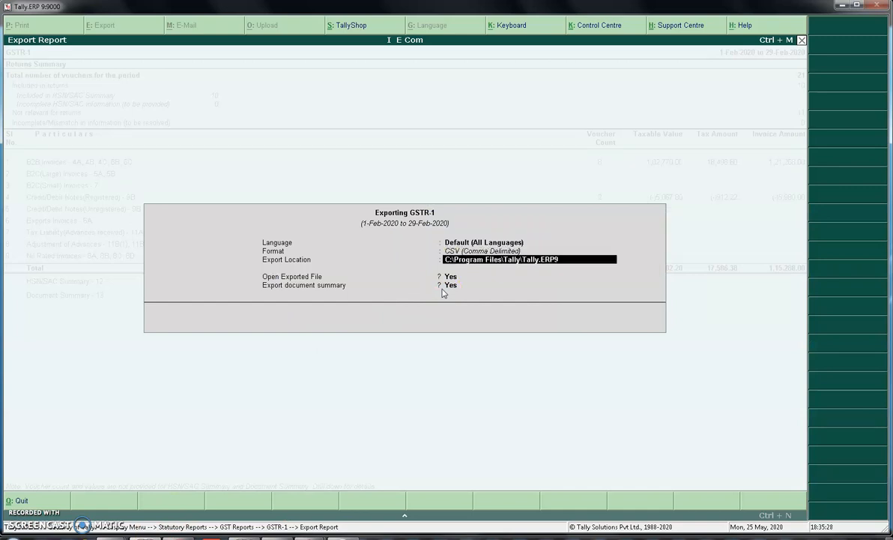
{"action": "key", "text": "BackSpace"}
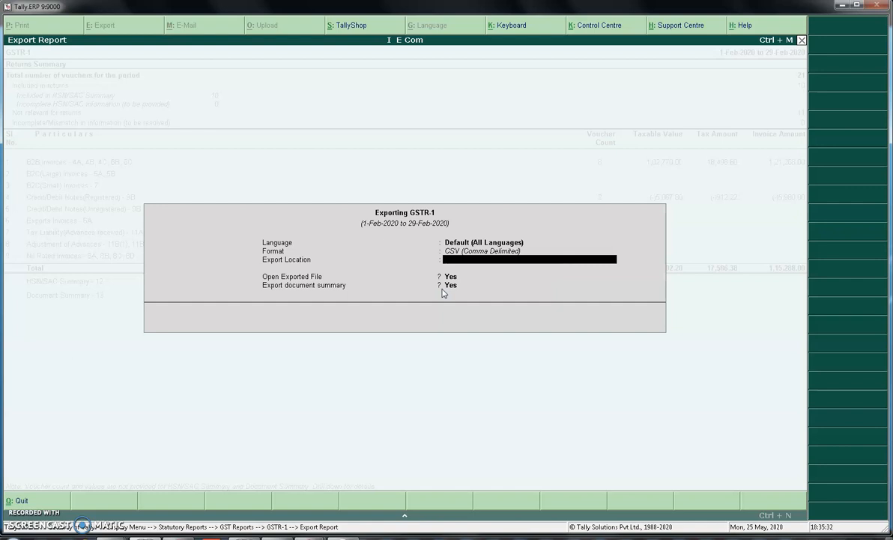
{"action": "key", "text": "ctrl+alt+v"}
{"action": "key", "text": "Return"}
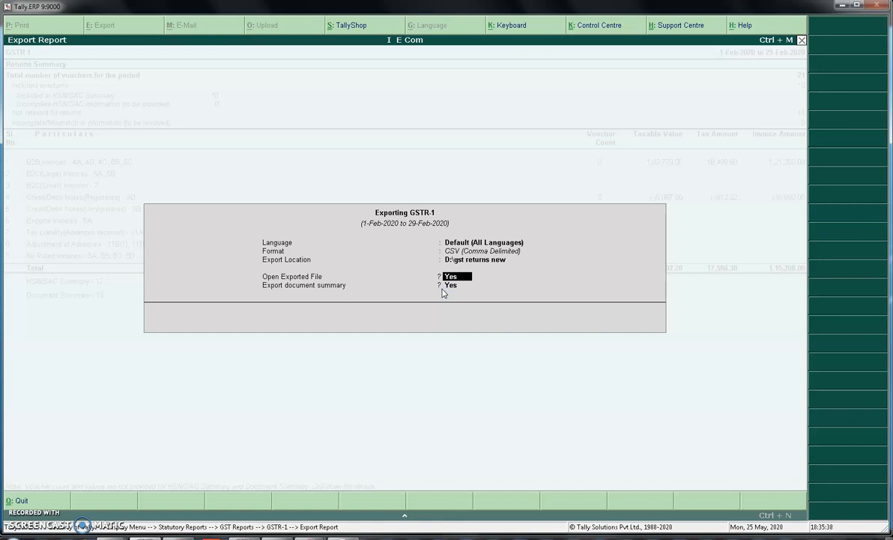
{"action": "key", "text": "Return"}
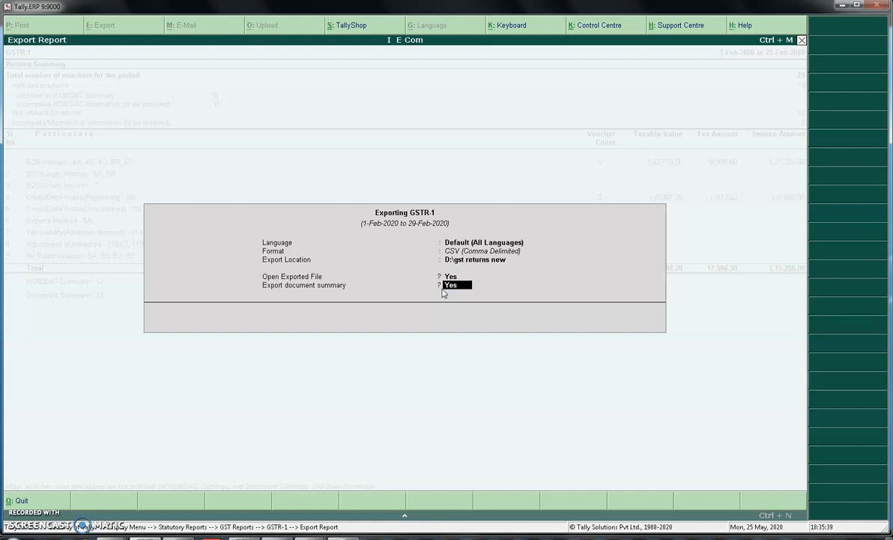
{"action": "key", "text": "Return"}
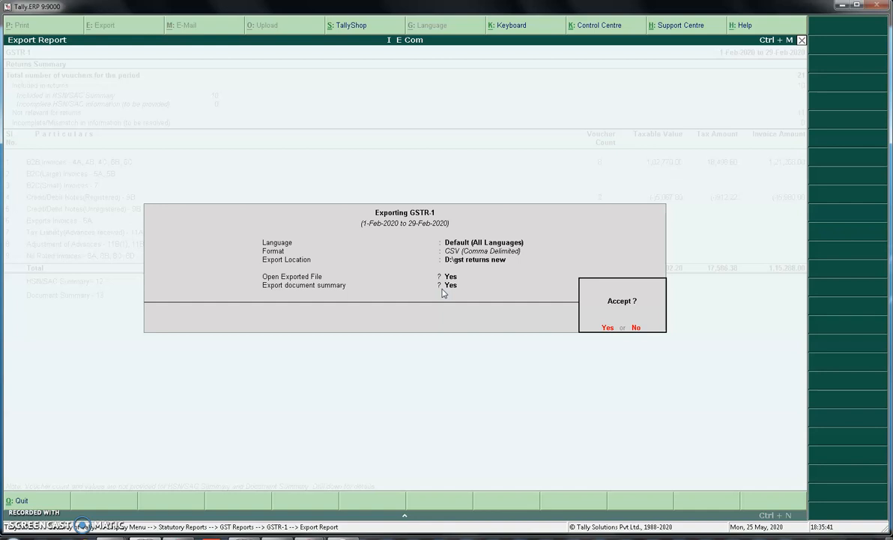
{"action": "key", "text": "Return"}
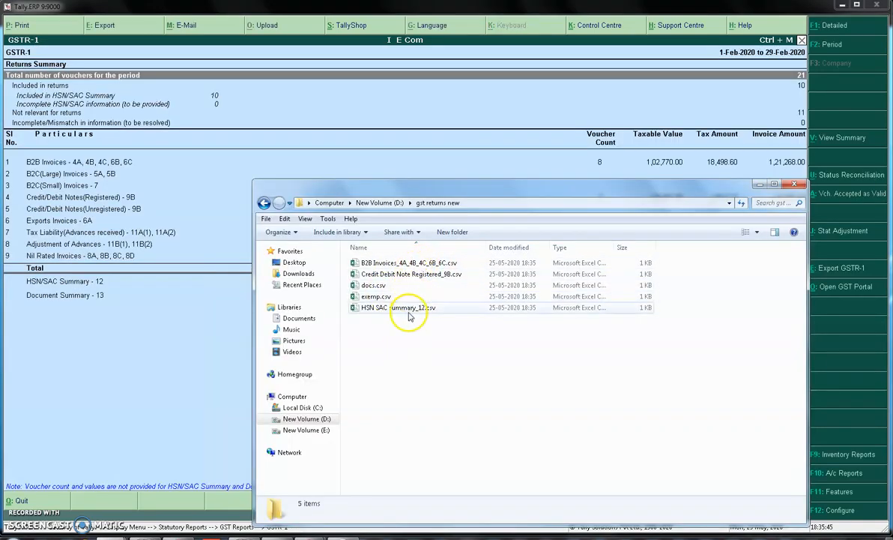
Inspect the exported B2B Invoices CSV in Excel, fitting the GSTIN, Invoice date and Place Of Supply columns, and close it without saving
{"action": "double_click", "coordinate": [409, 263]}
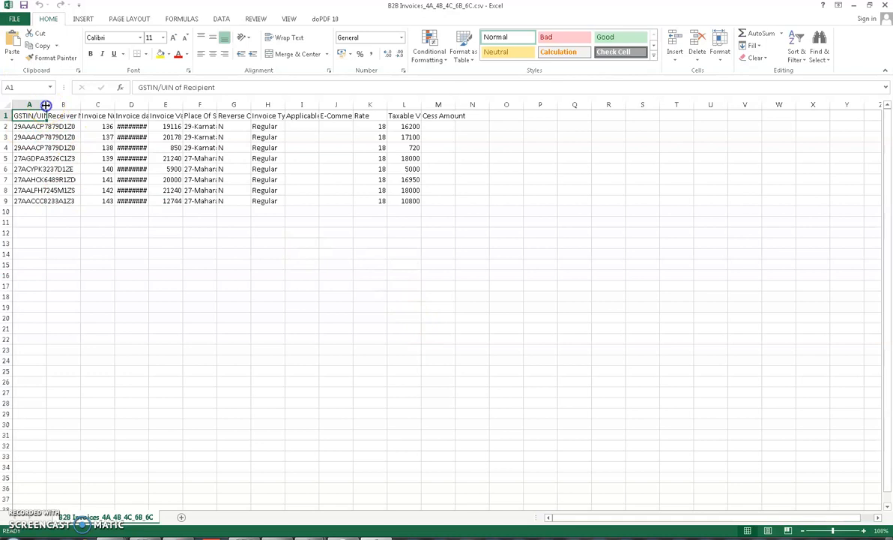
{"action": "double_click", "coordinate": [47, 108]}
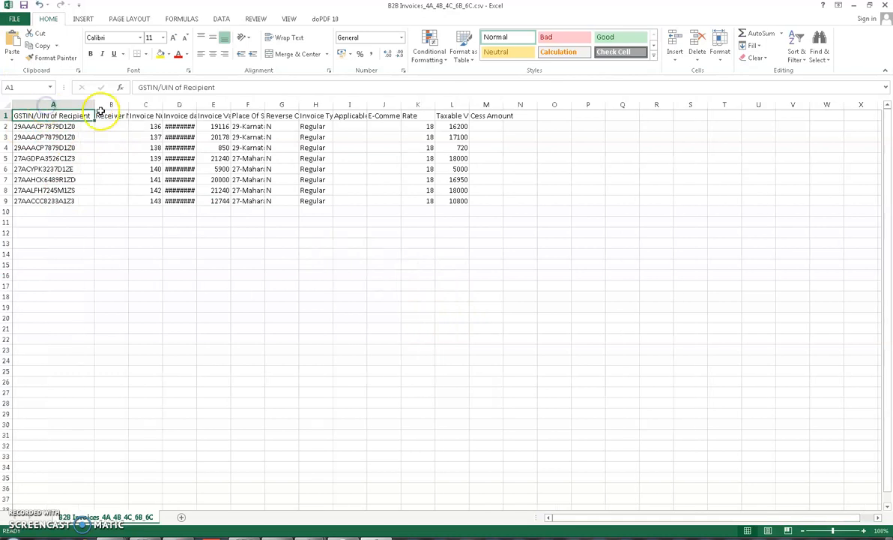
{"action": "double_click", "coordinate": [197, 105]}
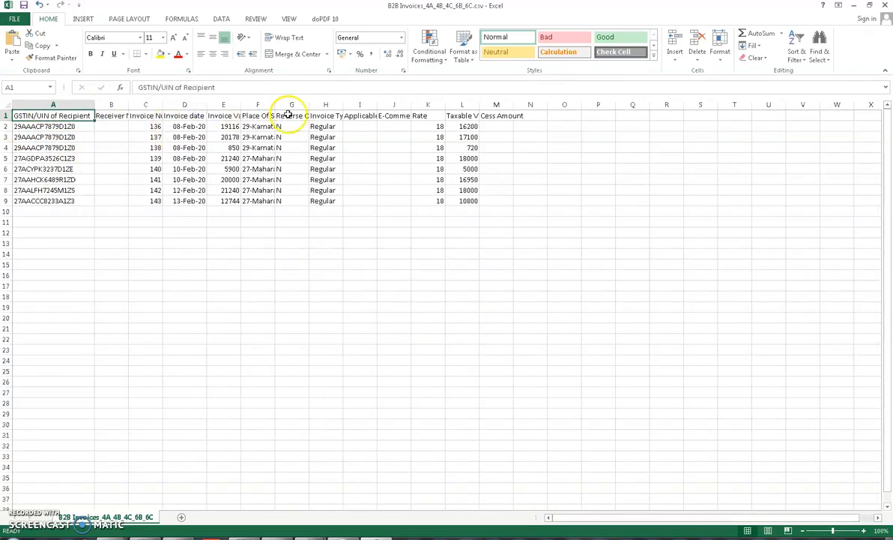
{"action": "double_click", "coordinate": [275, 105]}
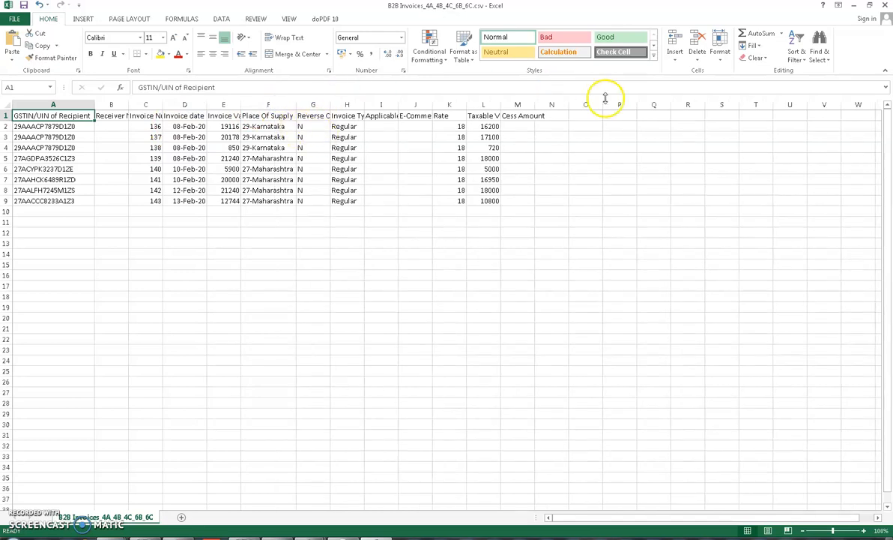
{"action": "left_click", "coordinate": [883, 5]}
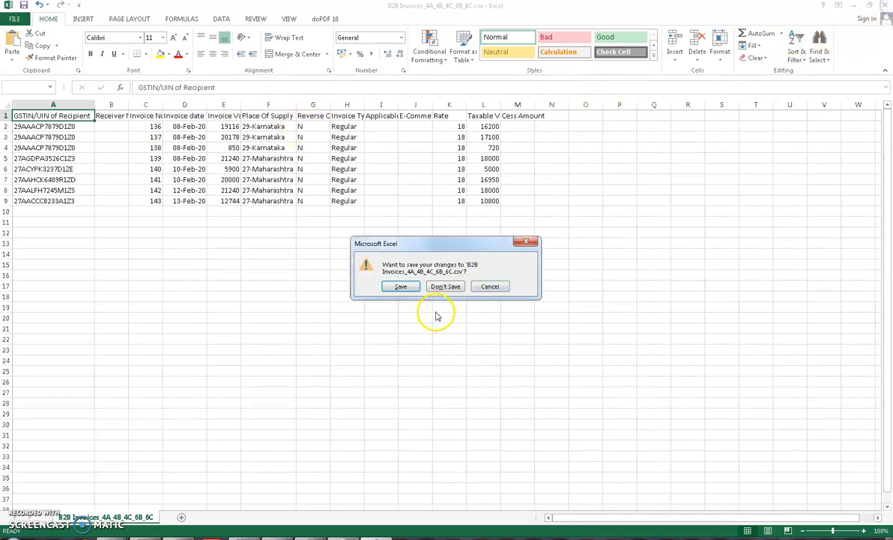
{"action": "left_click", "coordinate": [445, 286]}
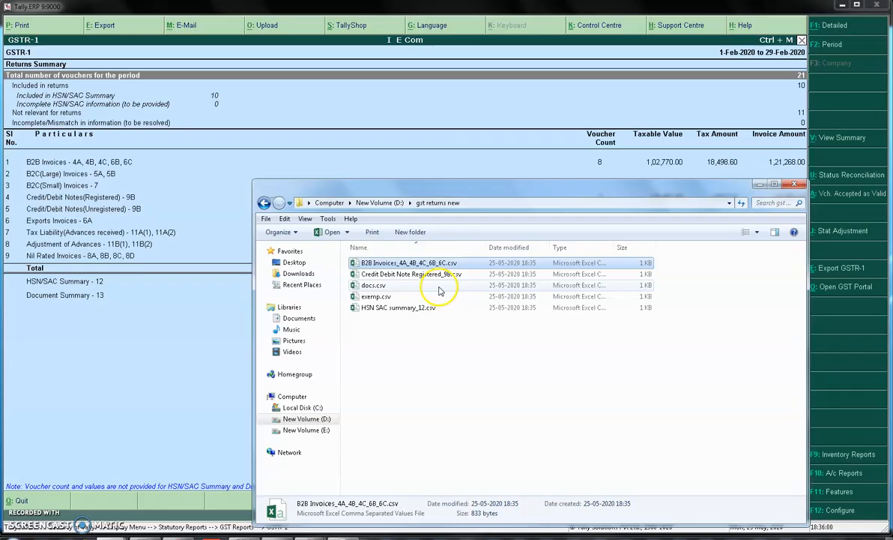
Review the exported docs.csv in Excel, and close both it and the export folder window
{"action": "double_click", "coordinate": [377, 284]}
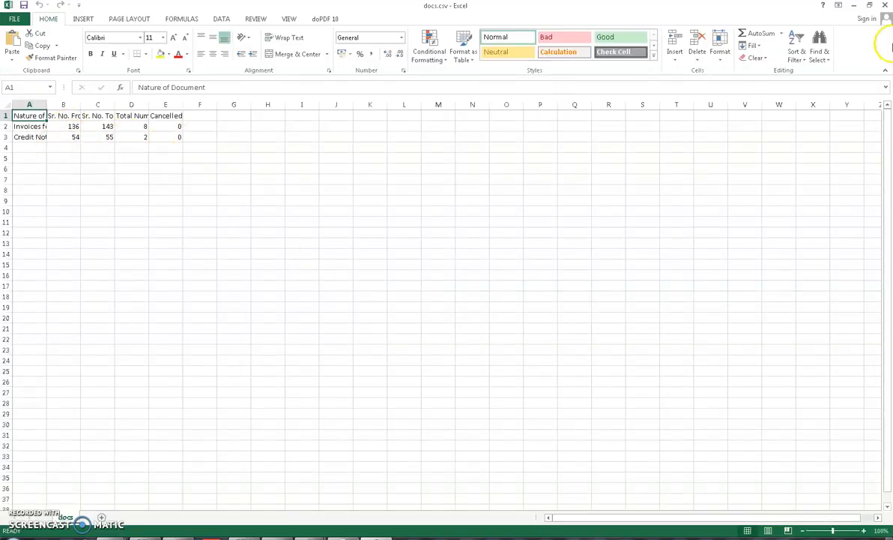
{"action": "left_click", "coordinate": [884, 5]}
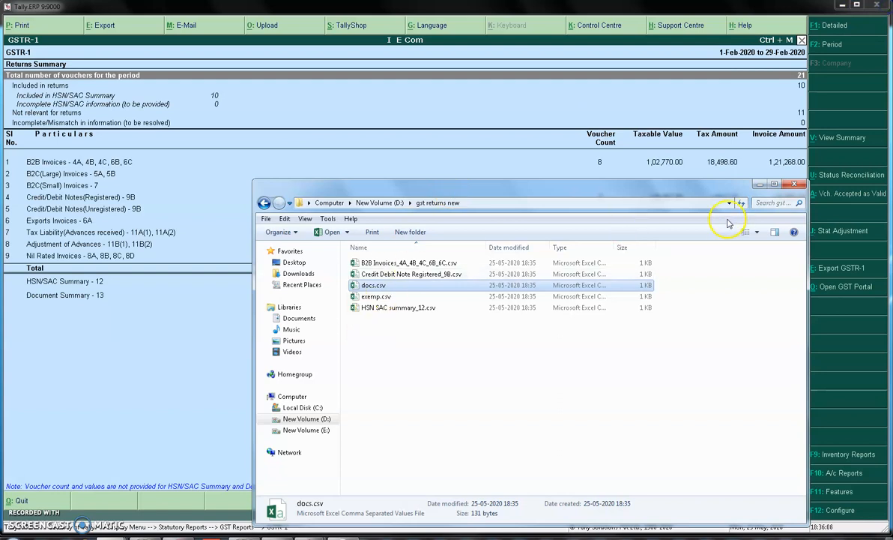
{"action": "left_click", "coordinate": [796, 185]}
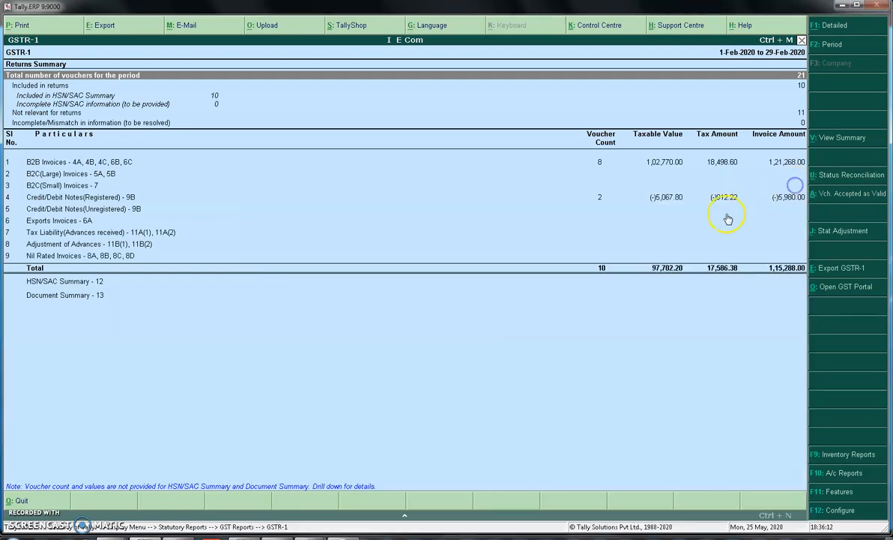
Export GSTR-1 for February 2020 as JSON to D:\gst returns new, including the document summary and all vouchers, and opening the export location
{"action": "left_click", "coordinate": [833, 278]}
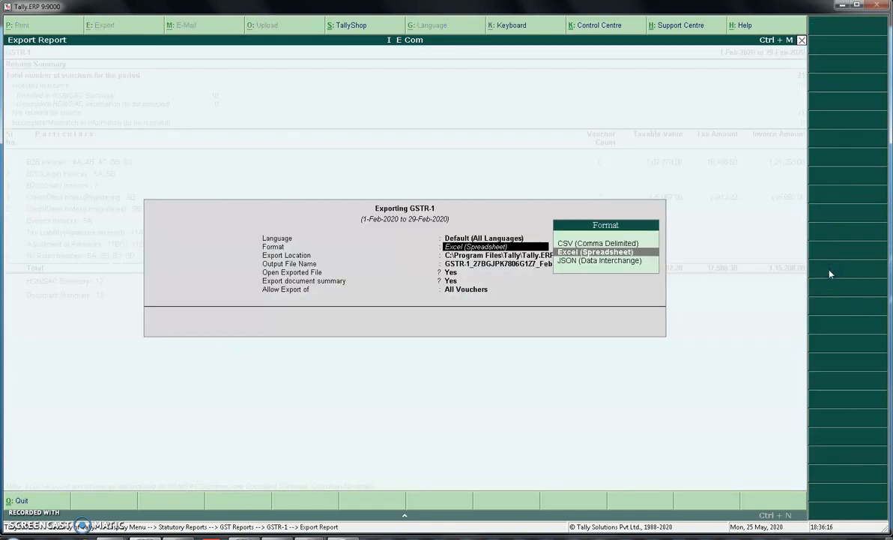
{"action": "key", "text": "Down"}
{"action": "key", "text": "Return"}
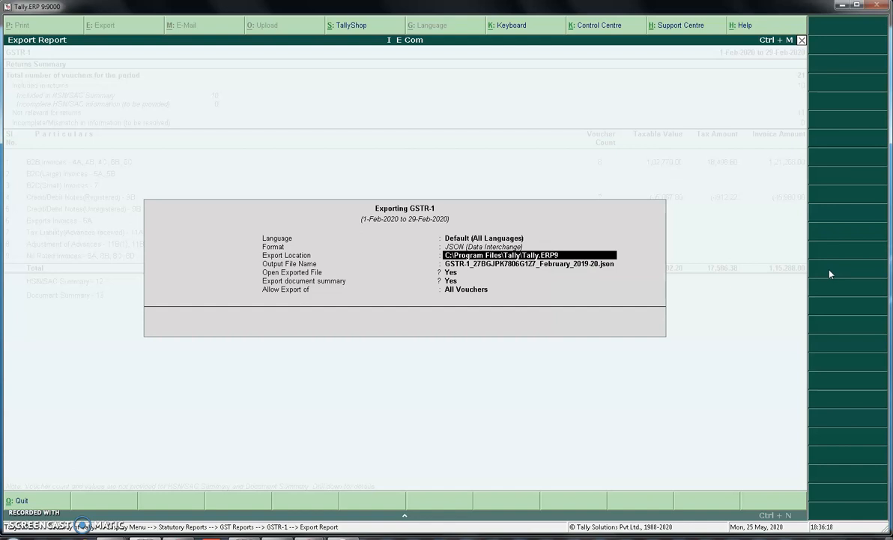
{"action": "key", "text": "BackSpace"}
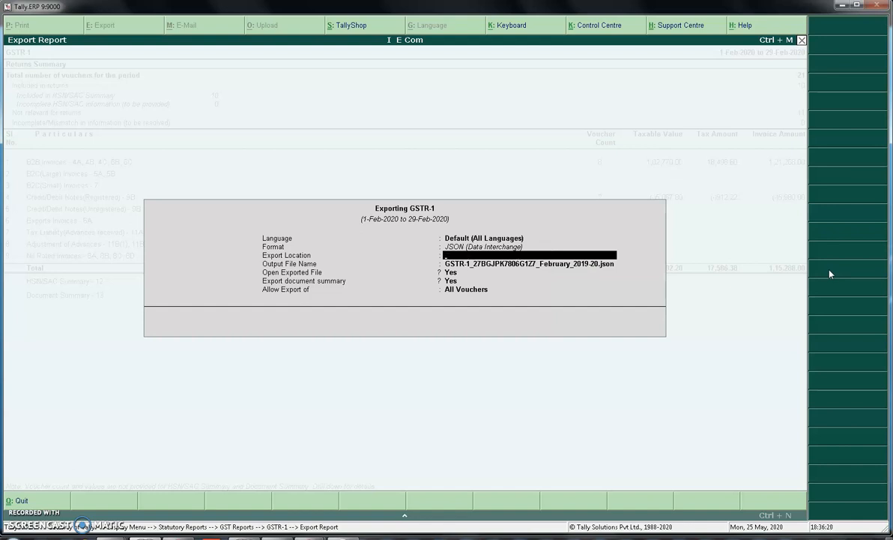
{"action": "key", "text": "ctrl+alt+v"}
{"action": "key", "text": "Return"}
{"action": "key", "text": "Return"}
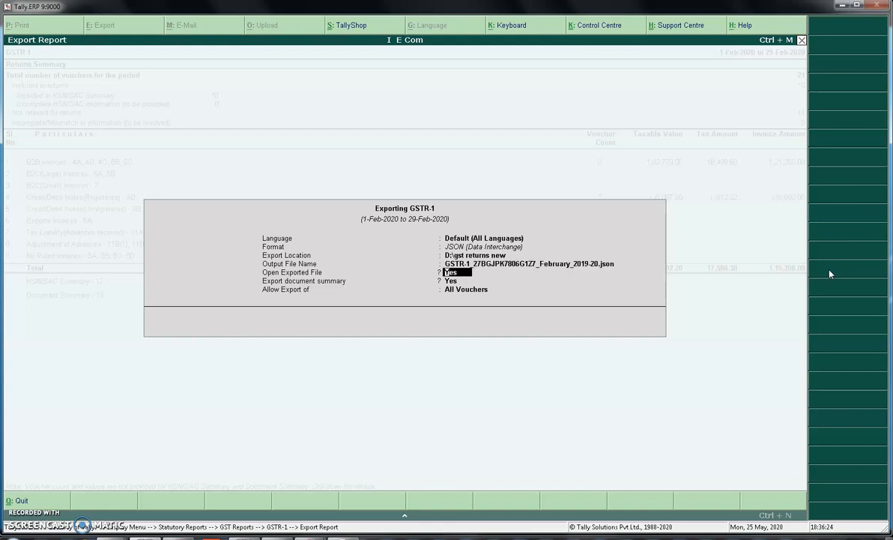
{"action": "key", "text": "Return"}
{"action": "key", "text": "Return"}
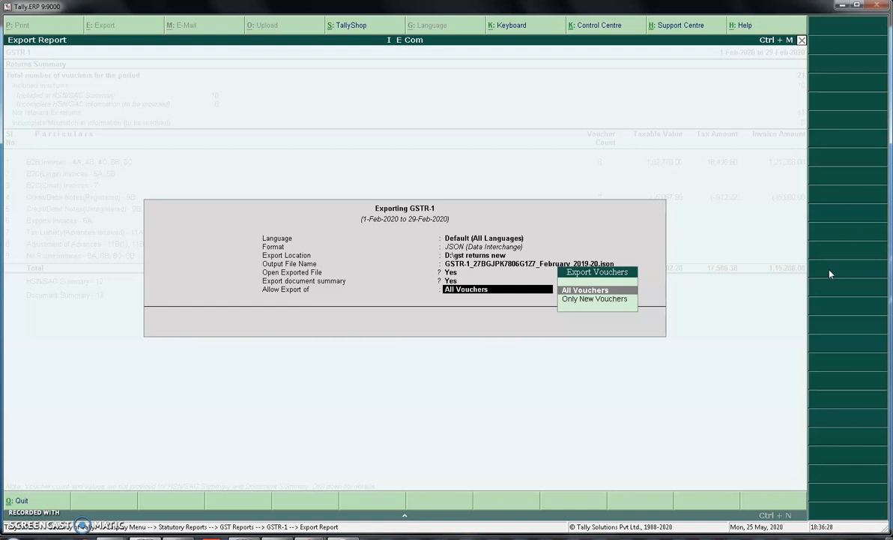
{"action": "key", "text": "Return"}
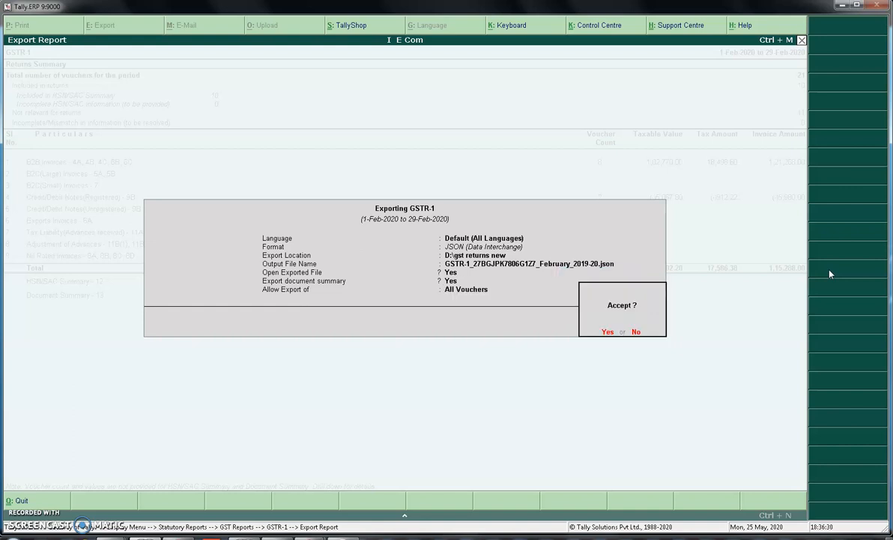
{"action": "key", "text": "Return"}
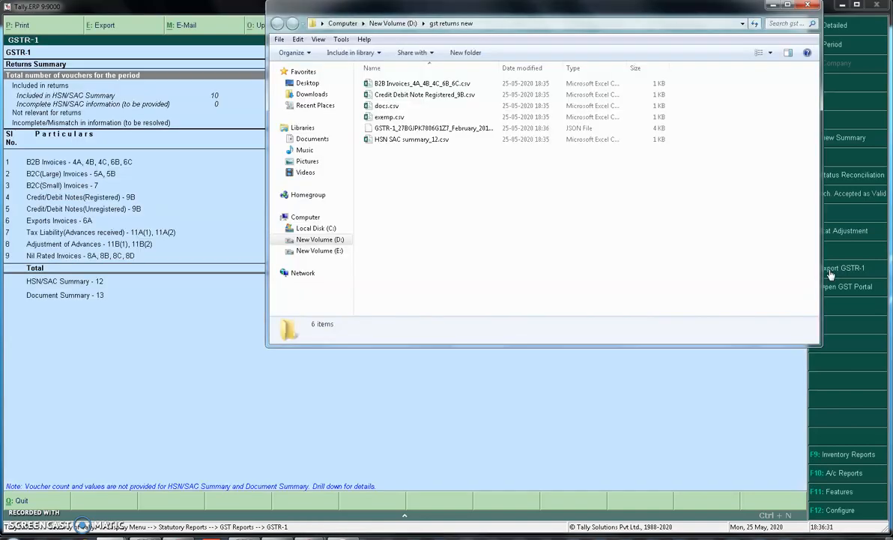
Inspect the exported GSTR-1 JSON file in the "gst returns new" folder and close the folder window
{"action": "left_click", "coordinate": [430, 129]}
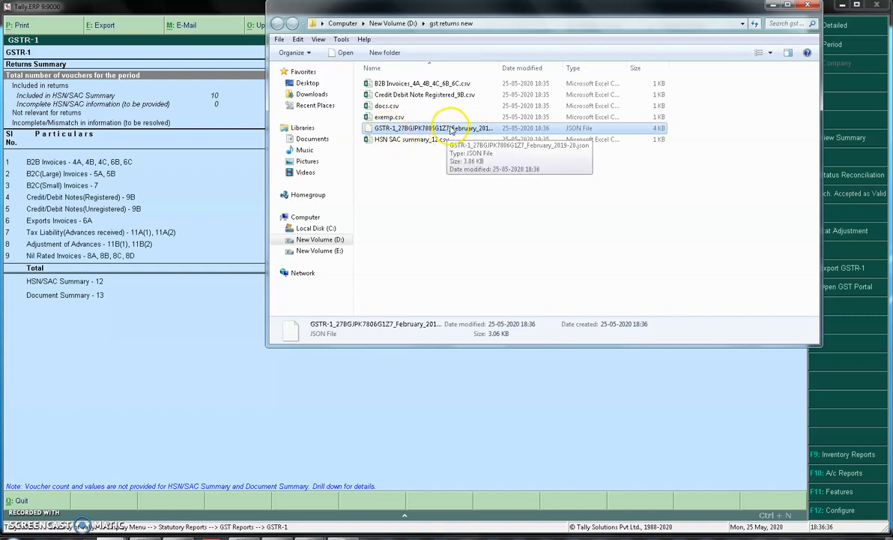
{"action": "left_click", "coordinate": [389, 130]}
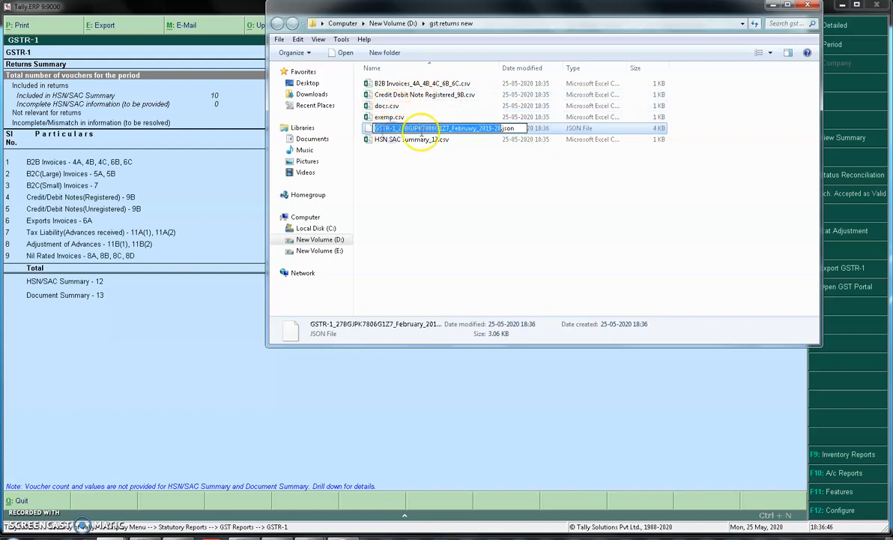
{"action": "left_click", "coordinate": [397, 139]}
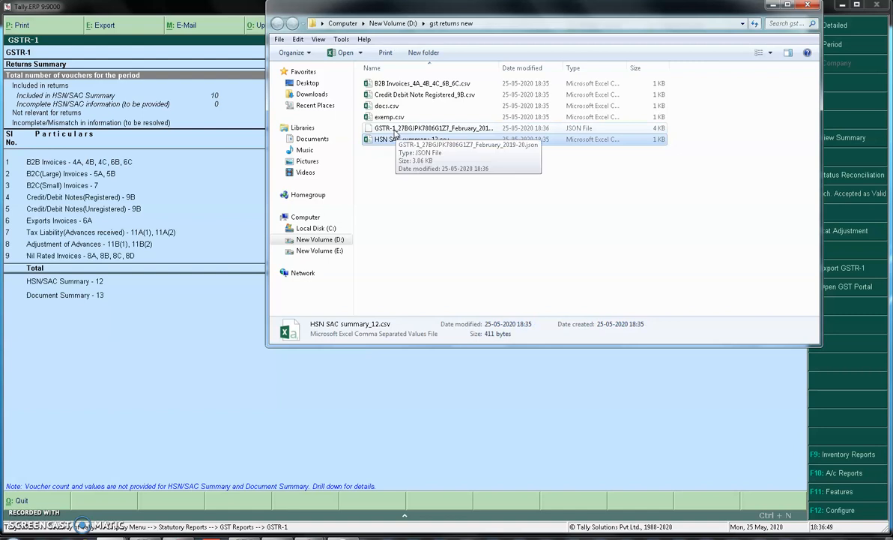
{"action": "left_click", "coordinate": [807, 5]}
Leave GSTR-1, open the GSTR-2 report and set its period from 1-8-2019 to 31-8-2019
{"action": "left_click", "coordinate": [163, 124]}
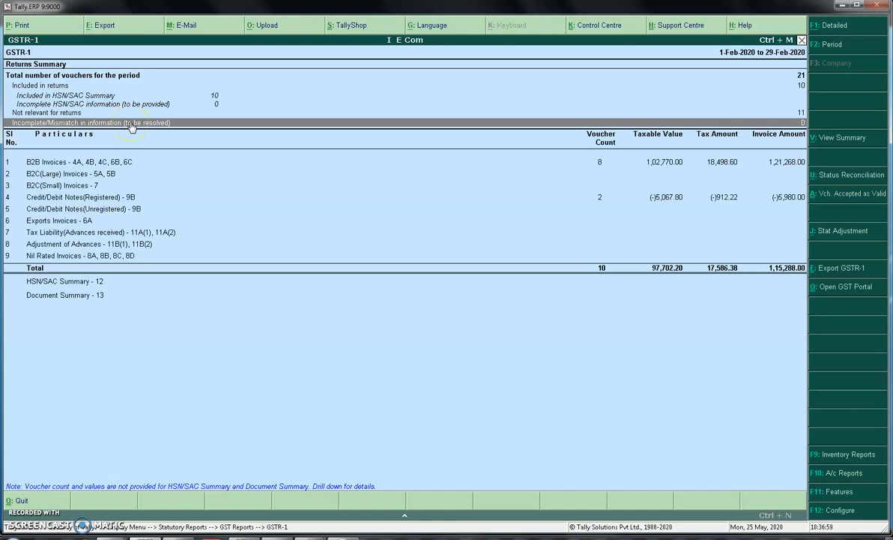
{"action": "key", "text": "Escape"}
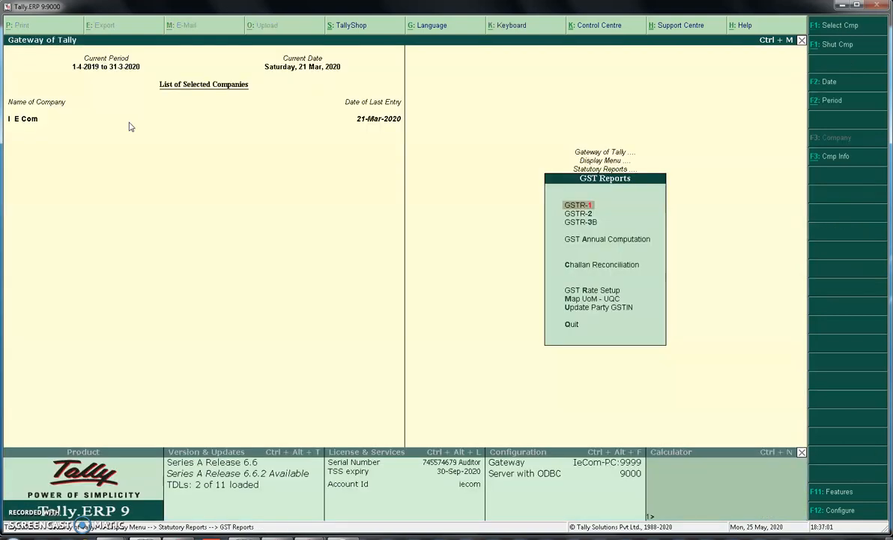
{"action": "key", "text": "Down"}
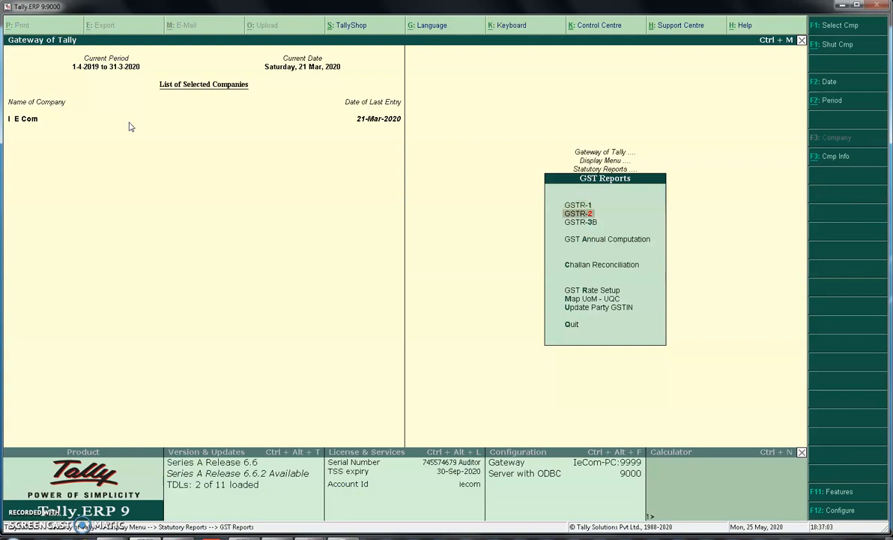
{"action": "key", "text": "Return"}
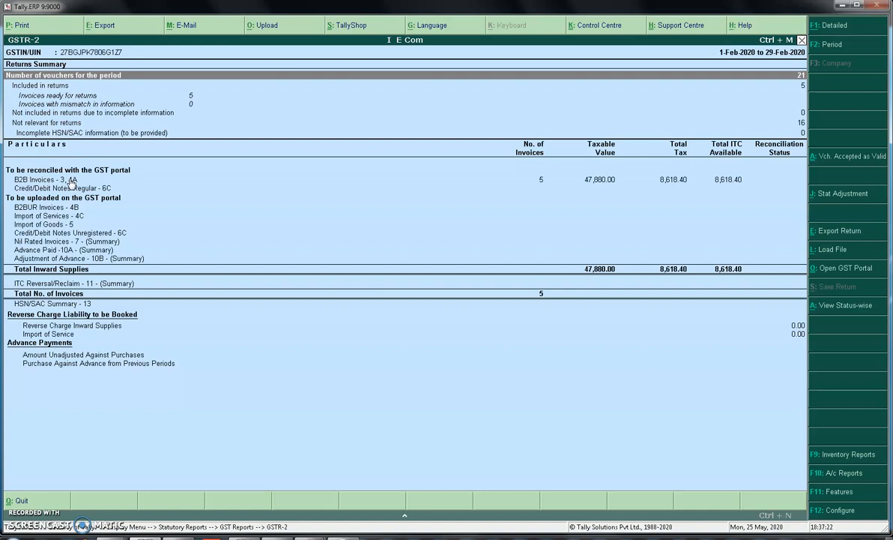
{"action": "key", "text": "F2"}
{"action": "type", "text": "1.8"}
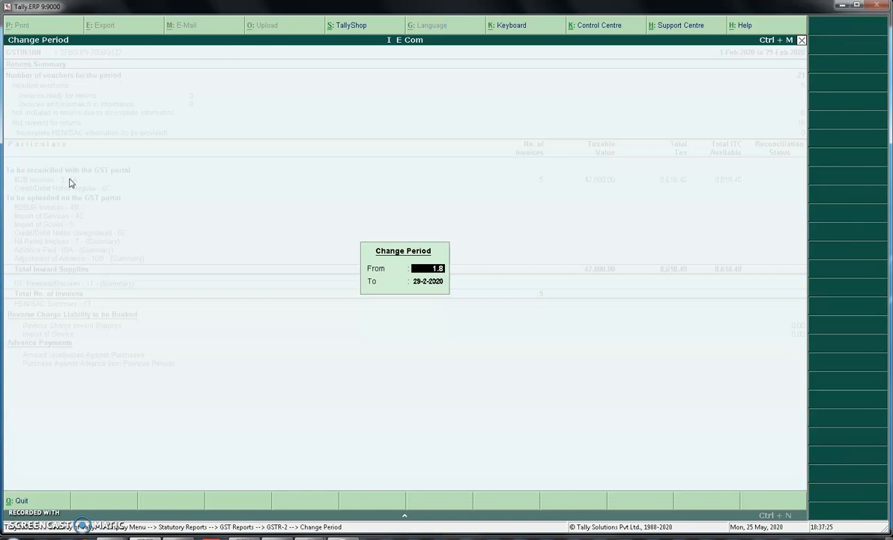
{"action": "key", "text": "Return"}
{"action": "type", "text": "31.8"}
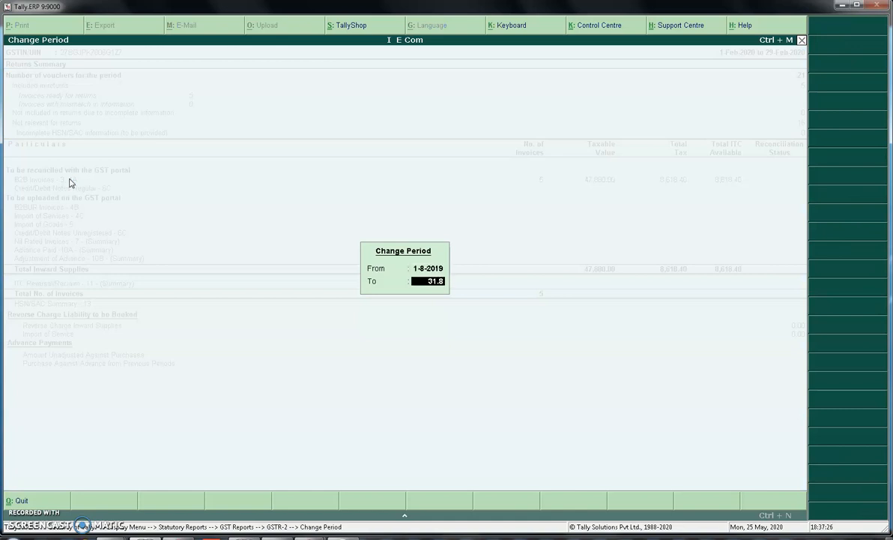
{"action": "key", "text": "Return"}
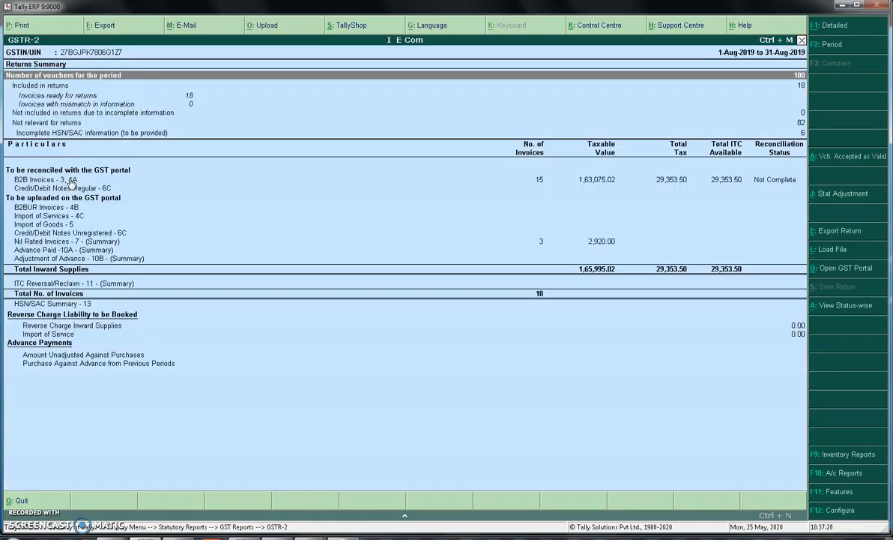
Review the B2B Invoices and Nil Rated Invoices rows in GSTR-2, including the reconciliation status
{"action": "left_click", "coordinate": [58, 179]}
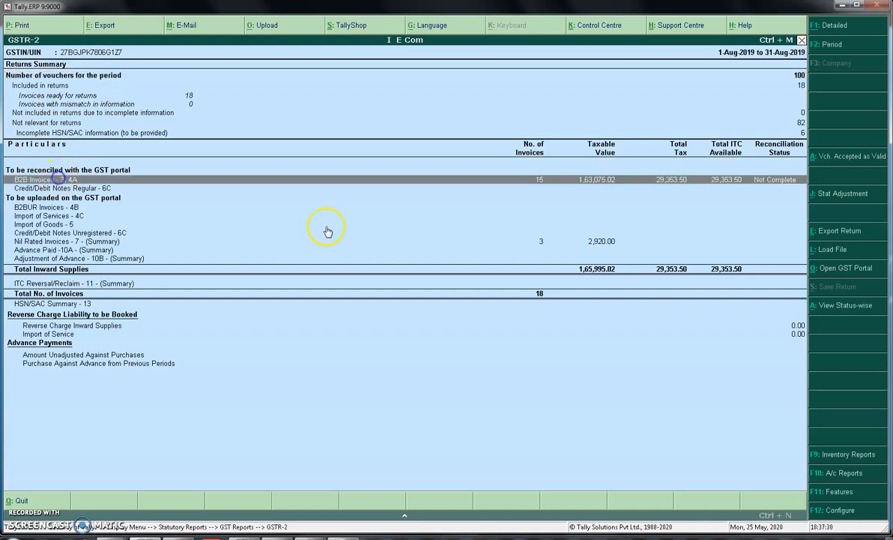
{"action": "left_click", "coordinate": [92, 244]}
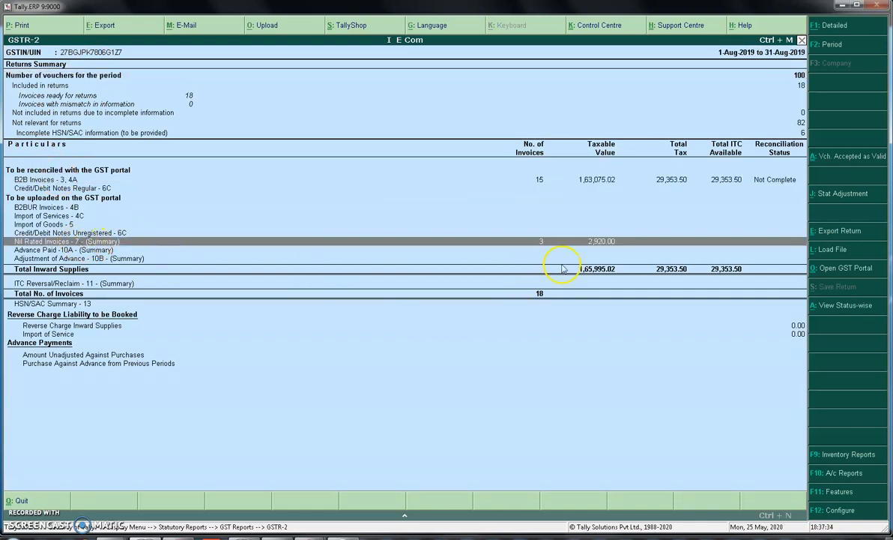
{"action": "left_click", "coordinate": [544, 185]}
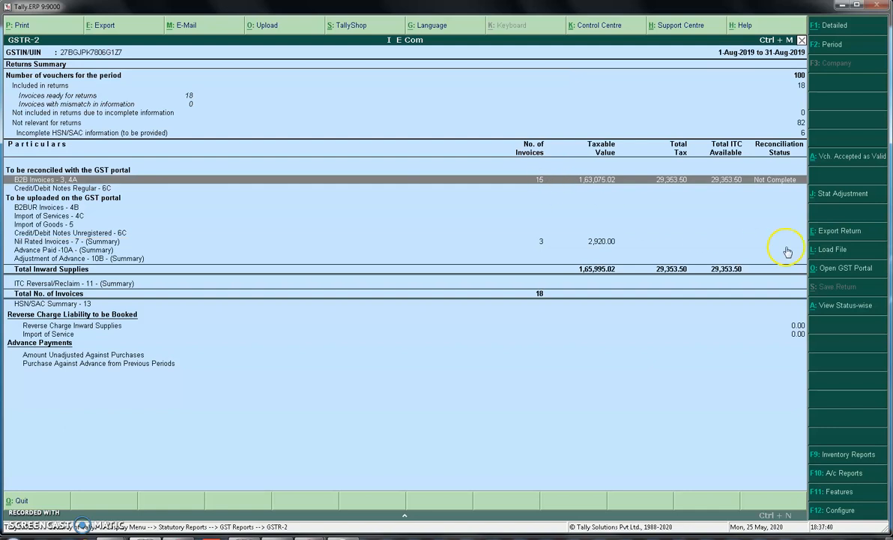
Start loading a file into GSTR-2, copy the path of the GSTR2A Aug folder from File Explorer, and return to Tally.ERP 9
{"action": "left_click", "coordinate": [844, 257]}
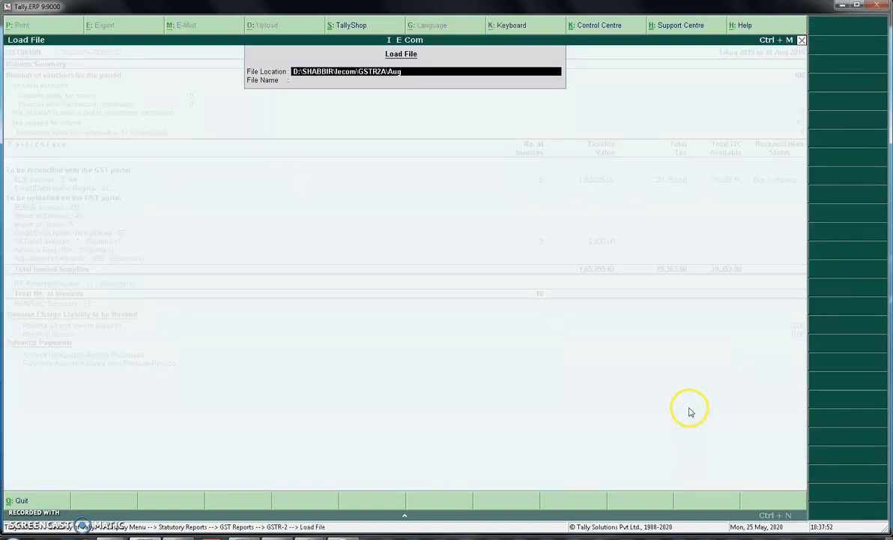
{"action": "mouse_move", "coordinate": [113, 535]}
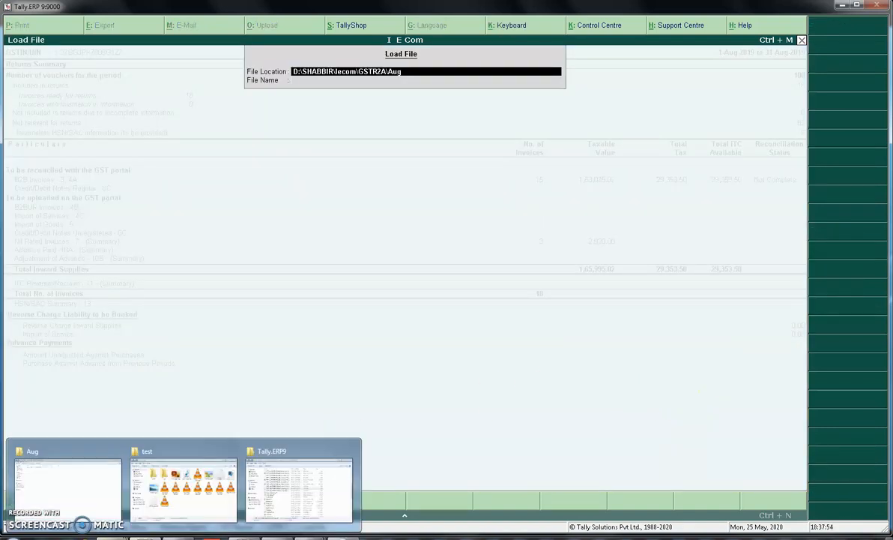
{"action": "left_click", "coordinate": [88, 496]}
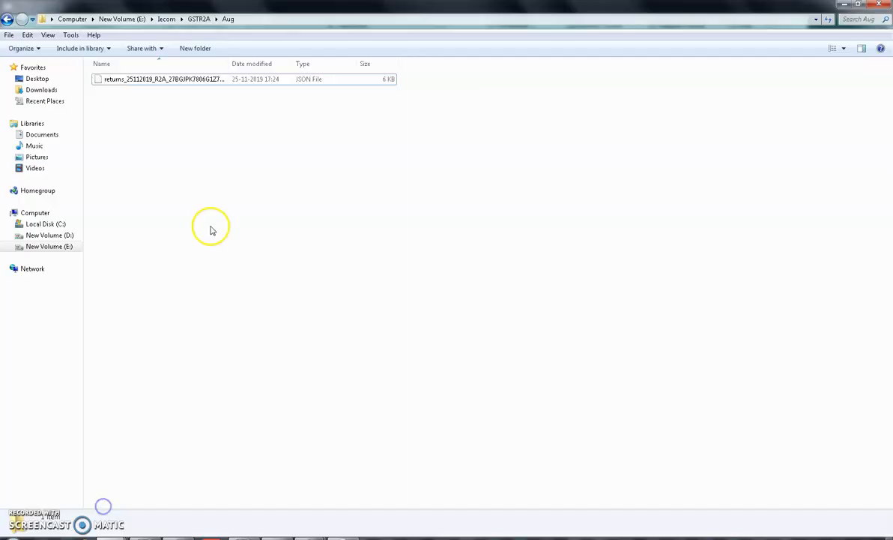
{"action": "left_click", "coordinate": [280, 21]}
{"action": "right_click", "coordinate": [279, 21]}
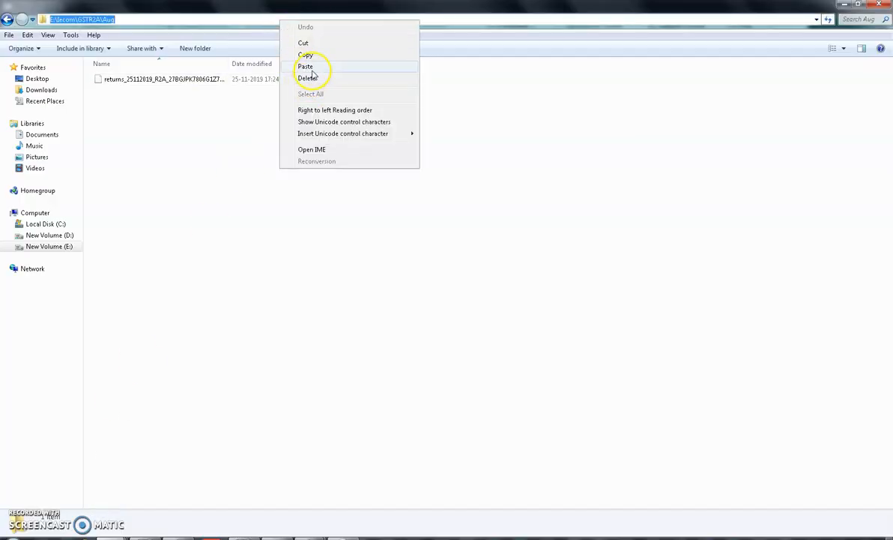
{"action": "left_click", "coordinate": [312, 55]}
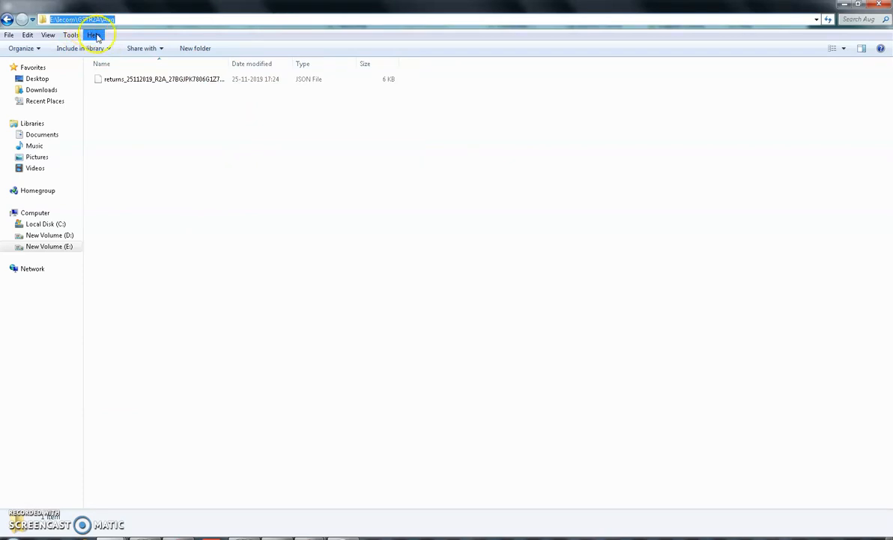
{"action": "left_click", "coordinate": [844, 5]}
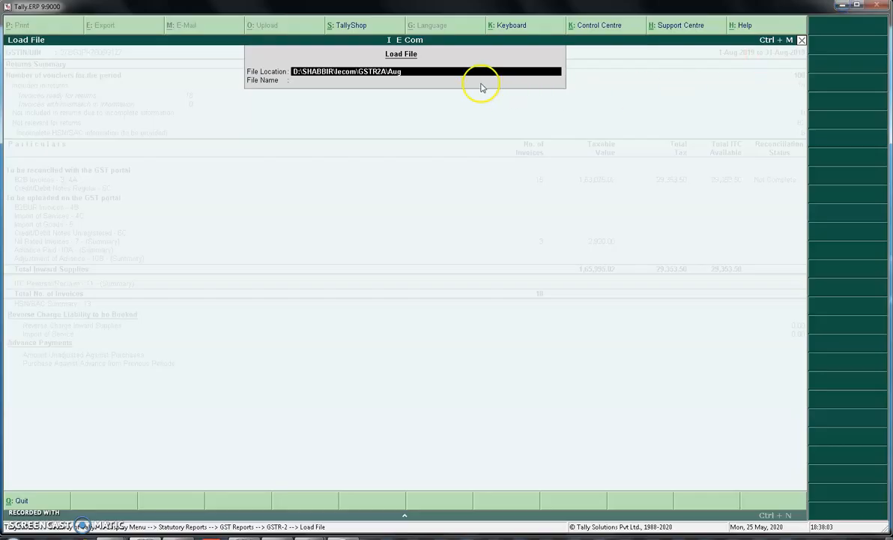
Load the August GSTR-2A JSON file from E:\Iecom\GSTR2A\Aug and update the reconciliation status of the invoices
{"action": "key", "text": "BackSpace"}
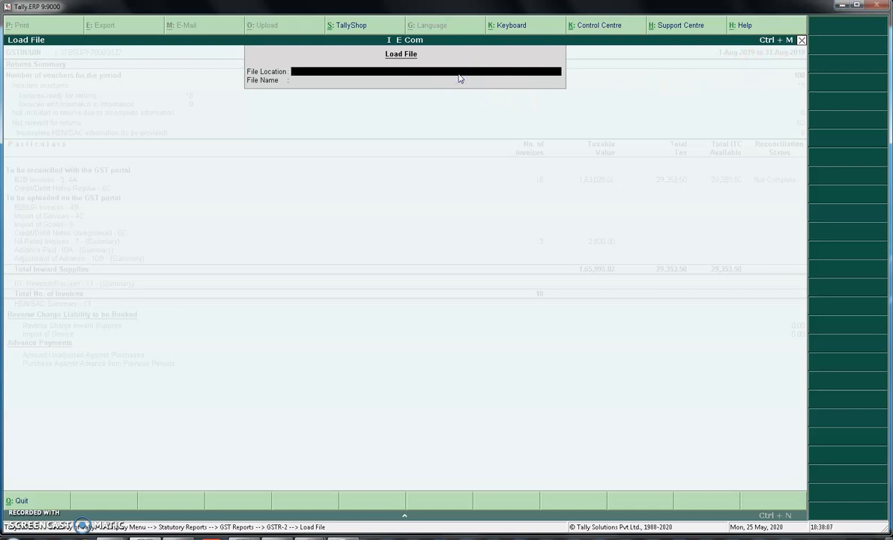
{"action": "key", "text": "ctrl+alt+v"}
{"action": "key", "text": "Return"}
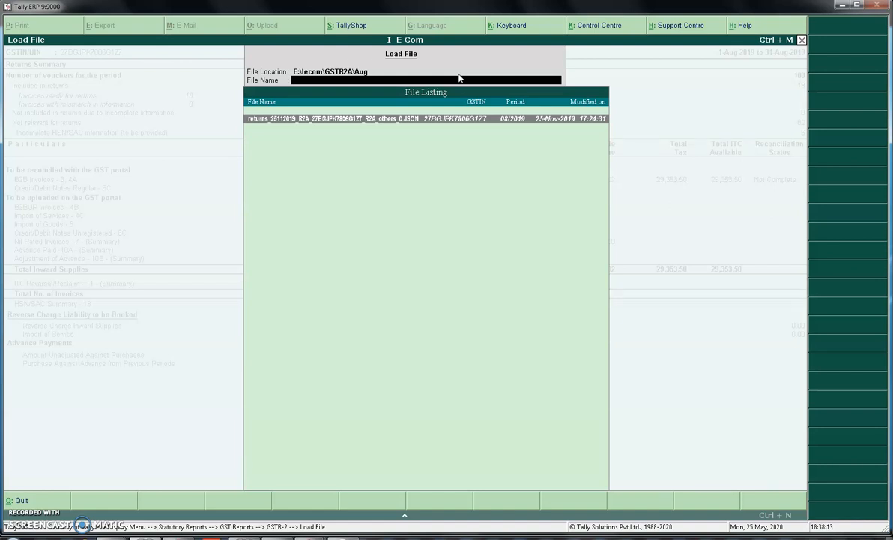
{"action": "key", "text": "Return"}
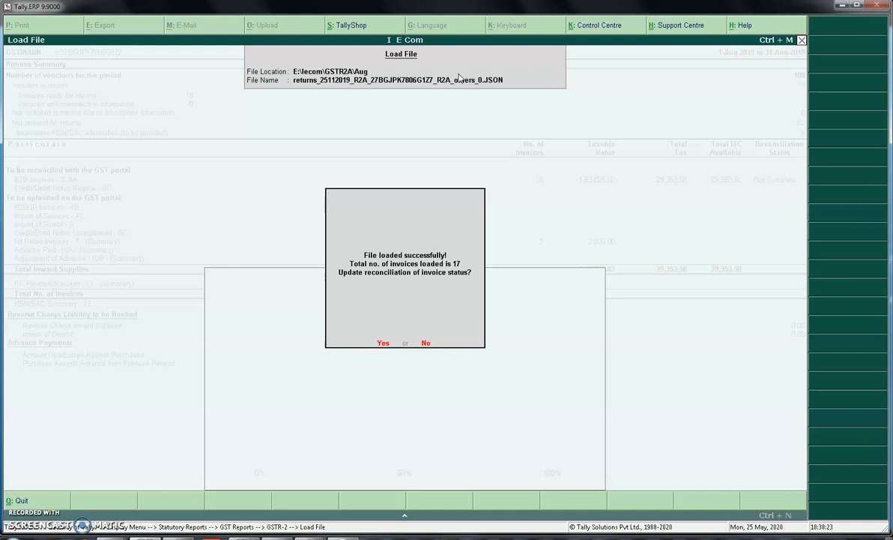
{"action": "key", "text": "y"}
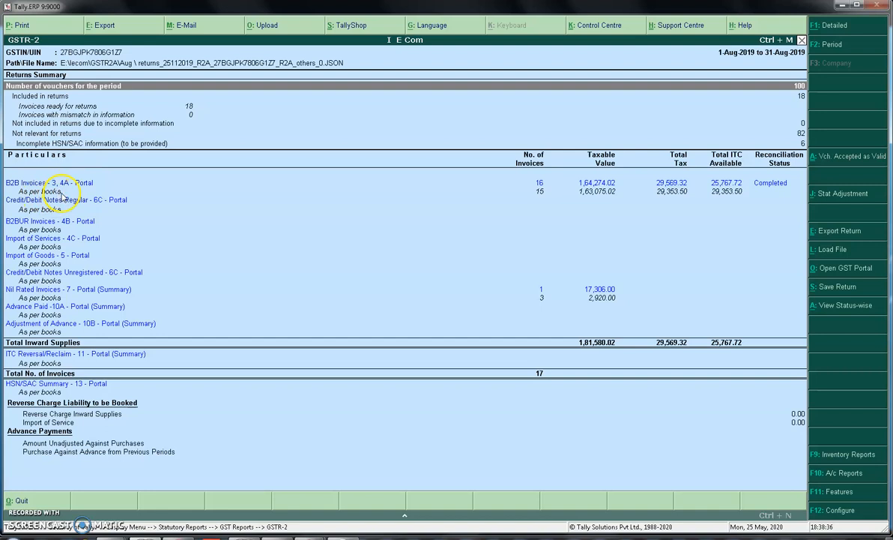
Open the party register of B2B Invoices - 3, 4A and compare each supplier's portal invoices with the books
{"action": "left_click", "coordinate": [539, 194]}
{"action": "left_click", "coordinate": [539, 183]}
{"action": "key", "text": "Return"}
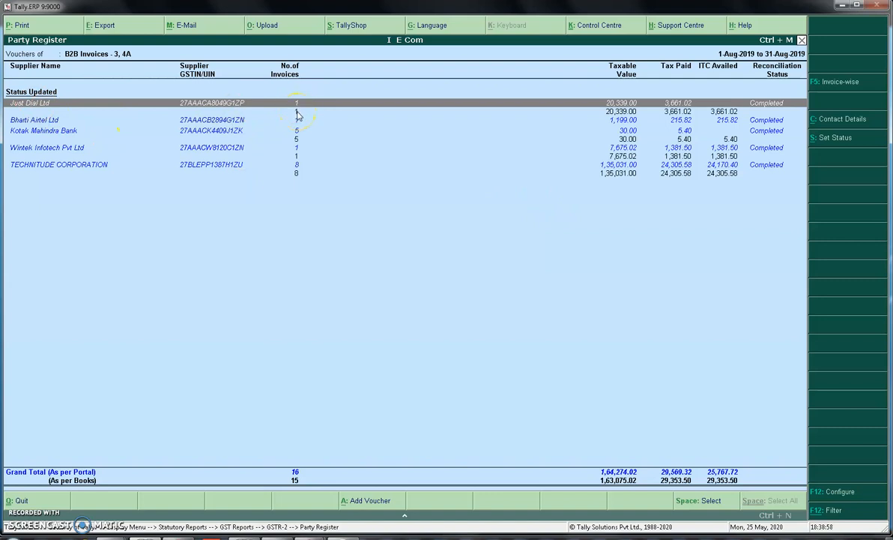
{"action": "left_click", "coordinate": [207, 122]}
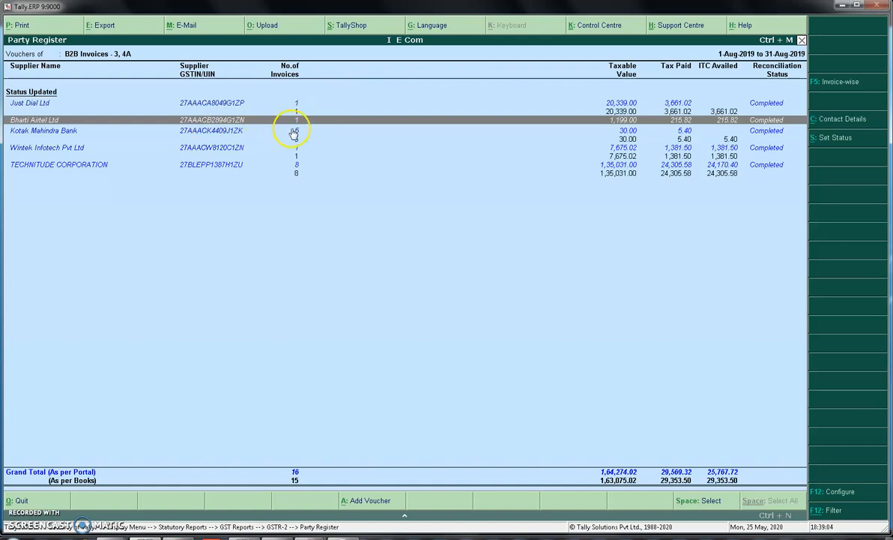
{"action": "left_click", "coordinate": [218, 132]}
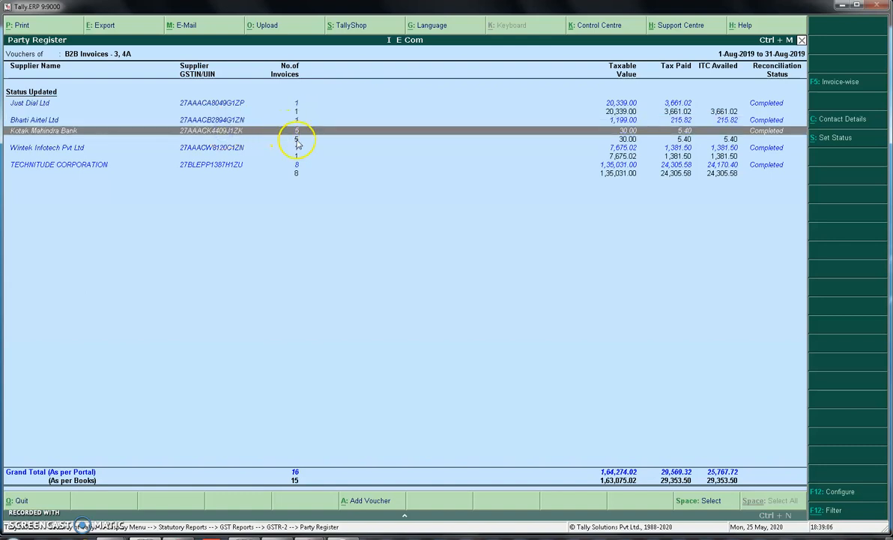
{"action": "left_click", "coordinate": [213, 148]}
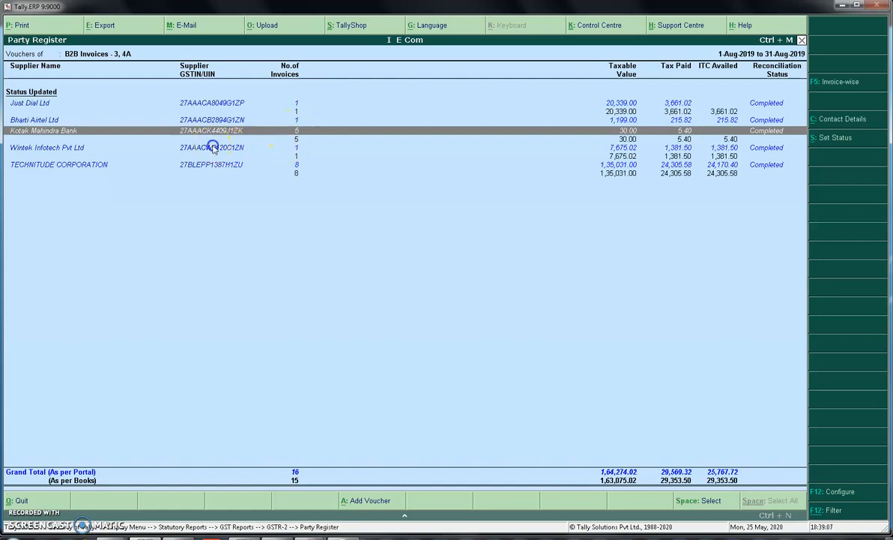
{"action": "left_click", "coordinate": [282, 168]}
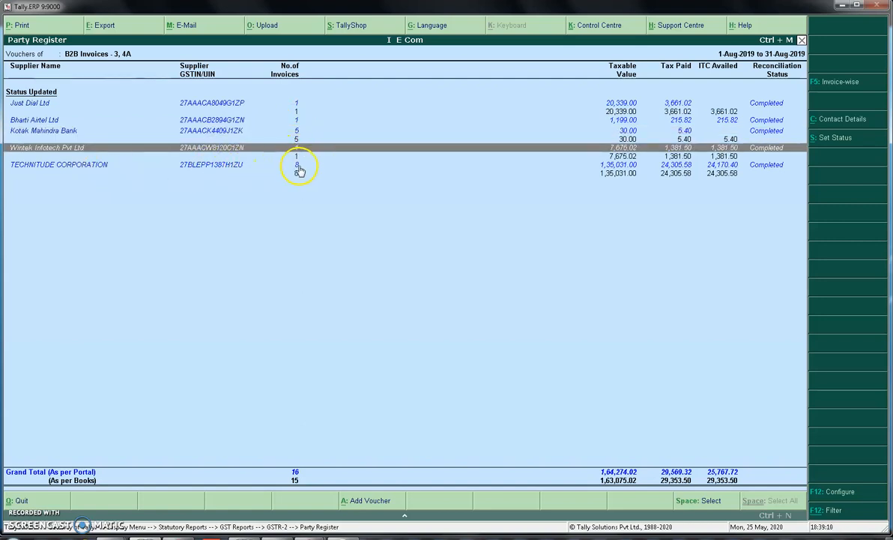
Compare the portal and books figures for Bharti Airtel Ltd and Kotak Mahindra Bank, and close the party register
{"action": "left_click", "coordinate": [296, 120]}
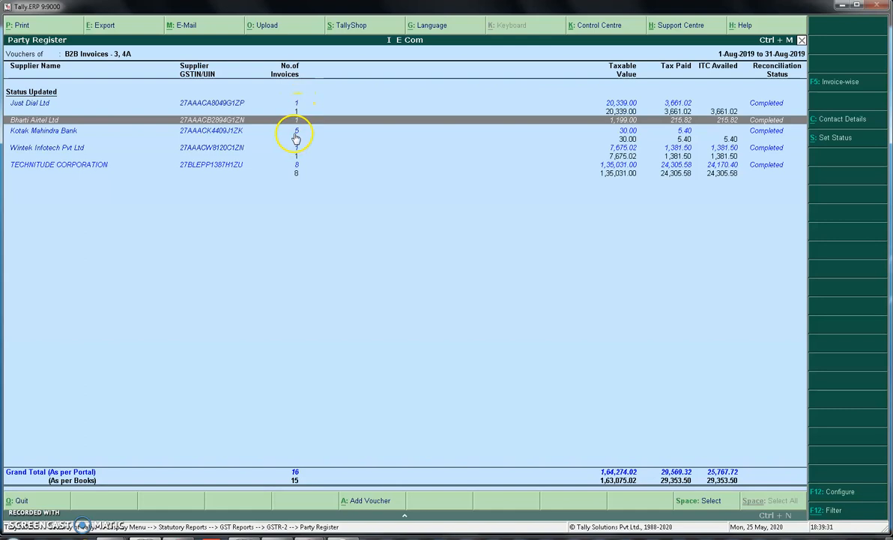
{"action": "left_click", "coordinate": [298, 134]}
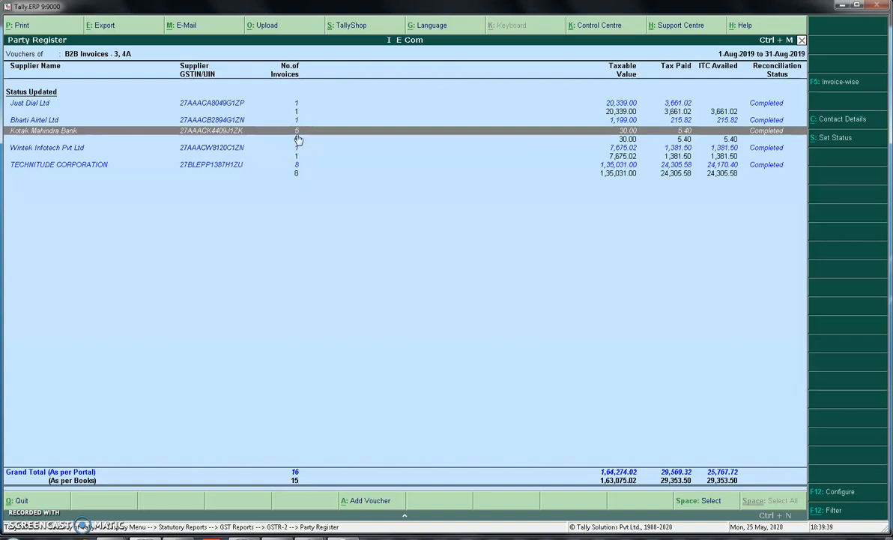
{"action": "left_click", "coordinate": [298, 137]}
{"action": "key", "text": "Escape"}
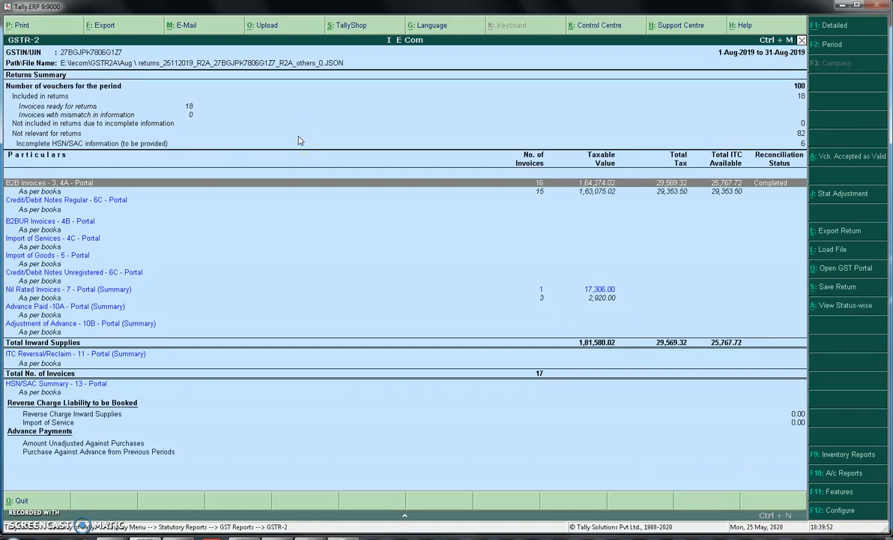
Leave the GSTR-2 report without saving the changes to the loaded file
{"action": "key", "text": "Escape"}
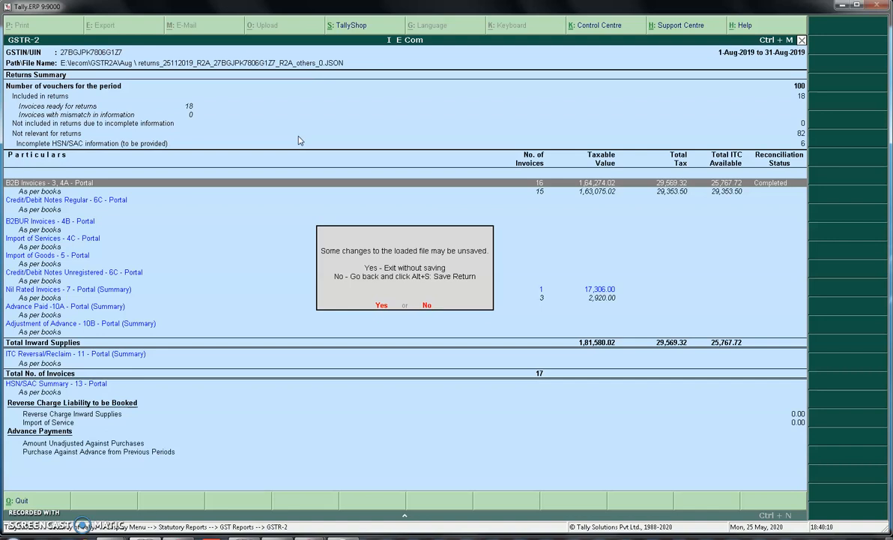
{"action": "key", "text": "n"}
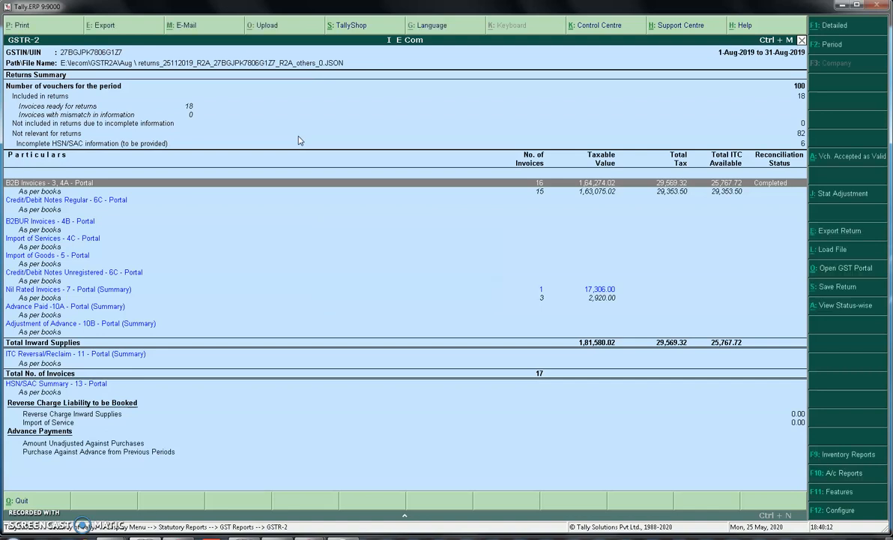
{"action": "key", "text": "Escape"}
{"action": "key", "text": "y"}
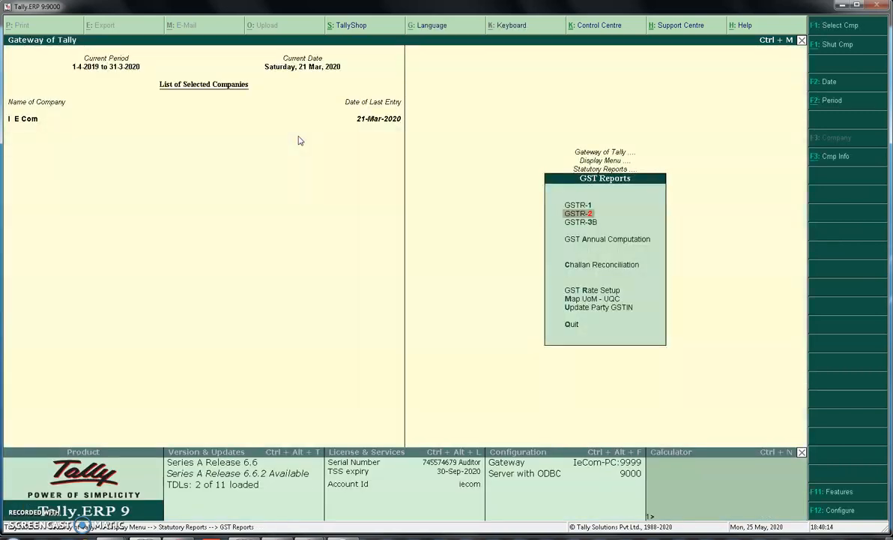
Open the GST Annual Computation report, review the B2C and B2B supplies in detailed format, and return to the condensed format
{"action": "left_click", "coordinate": [582, 241]}
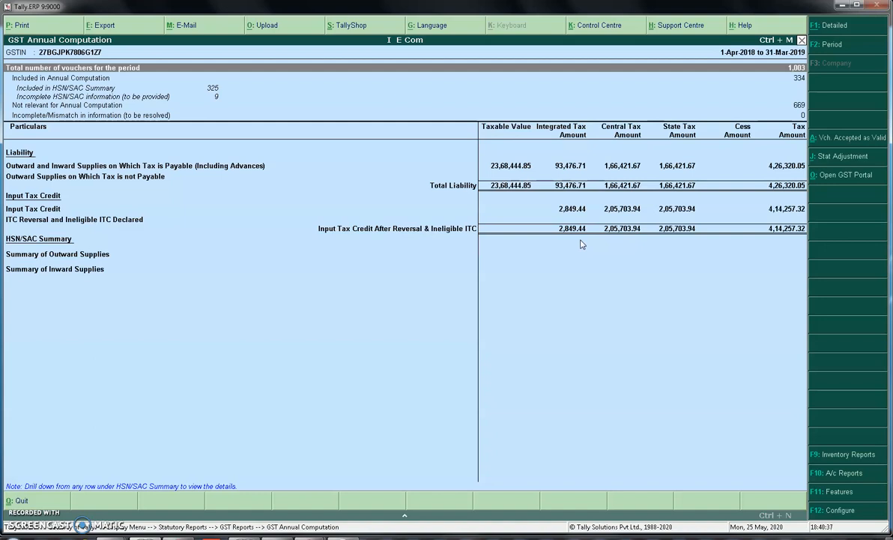
{"action": "key", "text": "alt+F1"}
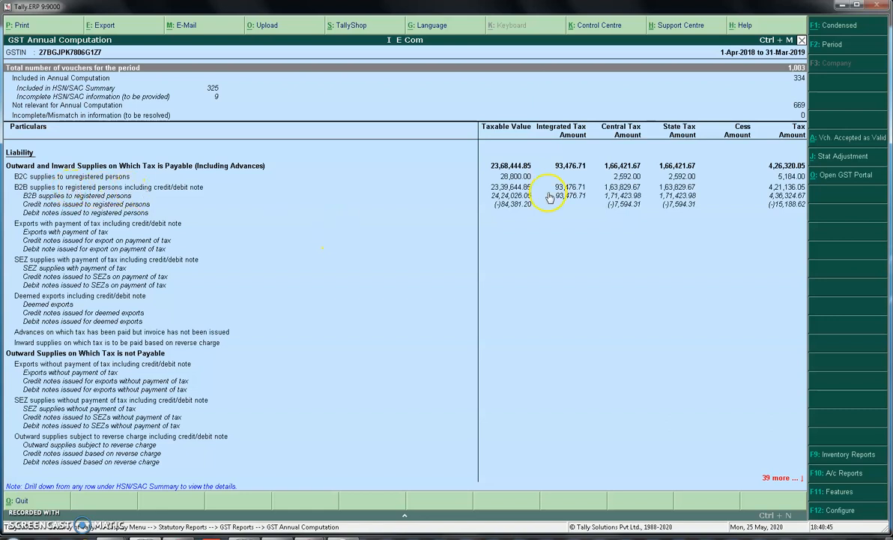
{"action": "left_click", "coordinate": [186, 167]}
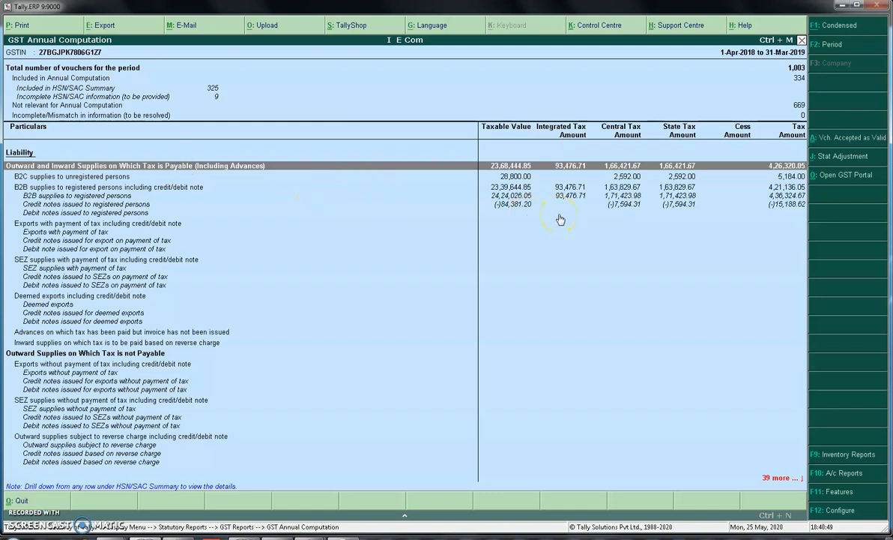
{"action": "key", "text": "alt+F1"}
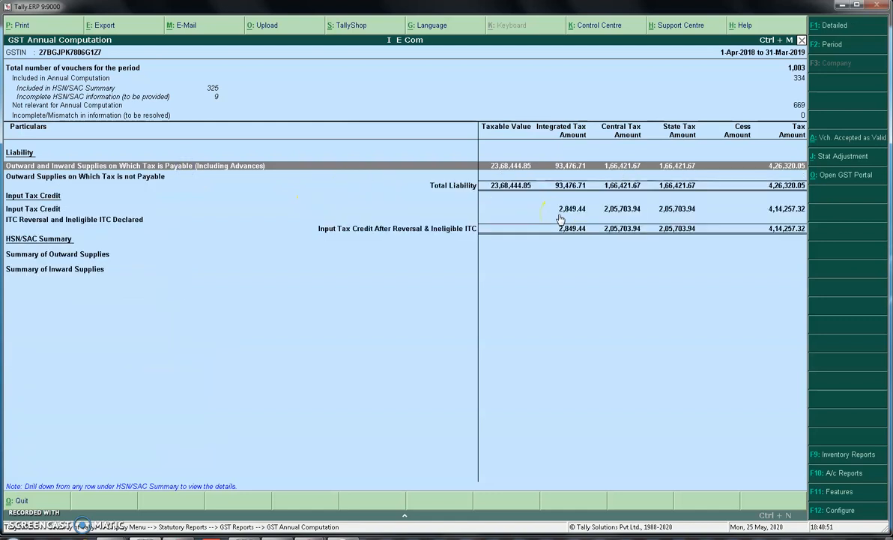
Expand Outward and Inward Supplies on Which Tax is Payable (Including Advances) and go through its breakdown lines
{"action": "key", "text": "shift+Return"}
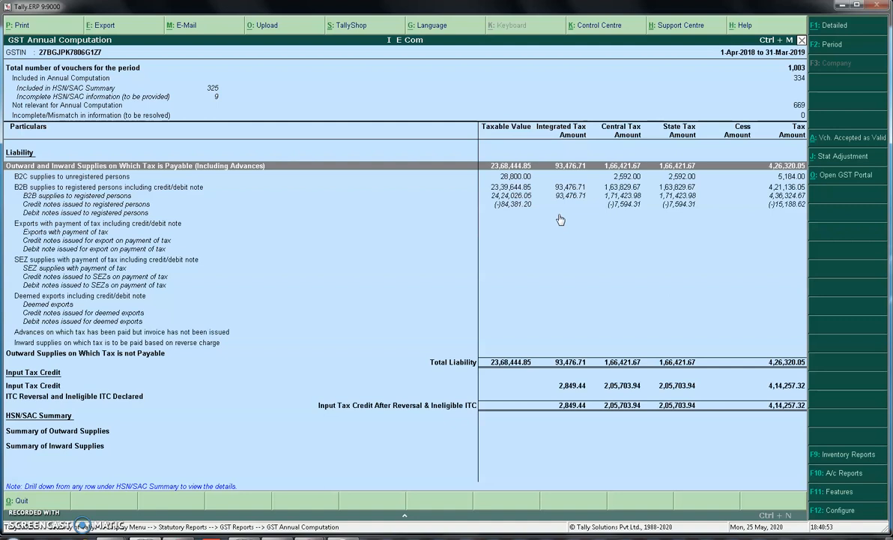
{"action": "key", "text": "Down"}
{"action": "key", "text": "Down"}
{"action": "key", "text": "Down"}
{"action": "key", "text": "Down"}
{"action": "key", "text": "Down"}
{"action": "key", "text": "Down"}
{"action": "key", "text": "Down"}
{"action": "key", "text": "Down"}
{"action": "key", "text": "Down"}
{"action": "key", "text": "Down"}
{"action": "key", "text": "Down"}
{"action": "key", "text": "Down"}
{"action": "key", "text": "Down"}
{"action": "key", "text": "Down"}
{"action": "key", "text": "Down"}
{"action": "key", "text": "Down"}
{"action": "key", "text": "Down"}
{"action": "key", "text": "Down"}
{"action": "key", "text": "Down"}
{"action": "key", "text": "Down"}
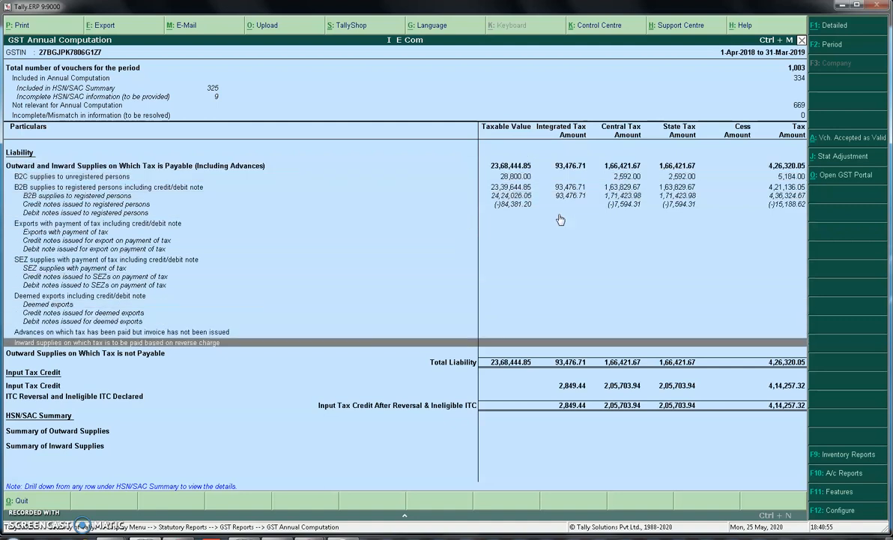
Expand Input Tax Credit in the annual computation and open the monthly summary of All other ITC
{"action": "key", "text": "Up"}
{"action": "key", "text": "shift+Return"}
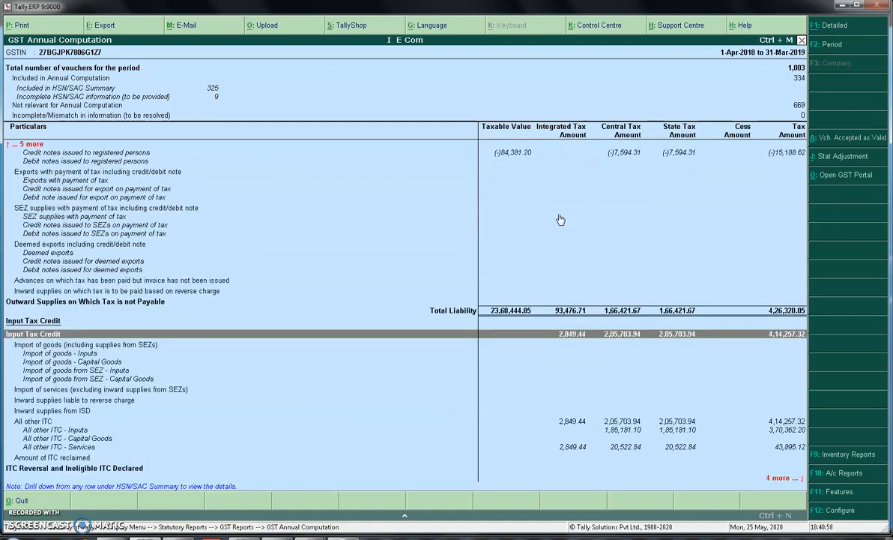
{"action": "key", "text": "Down"}
{"action": "key", "text": "Down"}
{"action": "key", "text": "Down"}
{"action": "key", "text": "Down"}
{"action": "key", "text": "Down"}
{"action": "key", "text": "Down"}
{"action": "key", "text": "Down"}
{"action": "key", "text": "Down"}
{"action": "key", "text": "Down"}
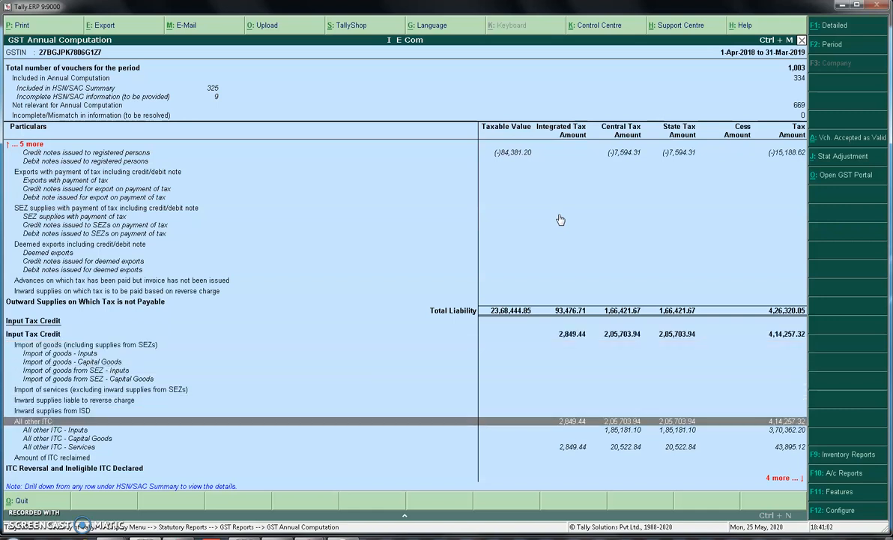
{"action": "key", "text": "Return"}
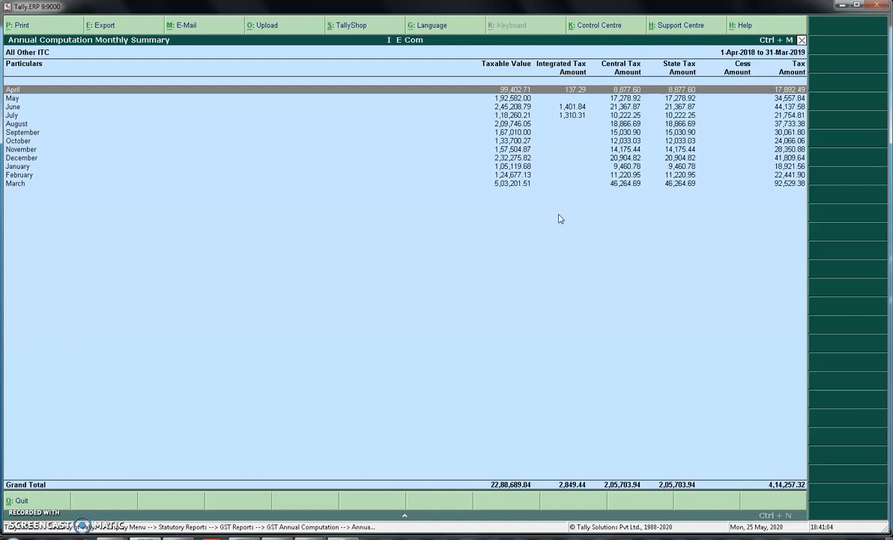
Open the party-wise breakdown of All Other ITC for March and return to the GST Annual Computation report
{"action": "key", "text": "Down"}
{"action": "key", "text": "Down"}
{"action": "key", "text": "Down"}
{"action": "key", "text": "Down"}
{"action": "key", "text": "Down"}
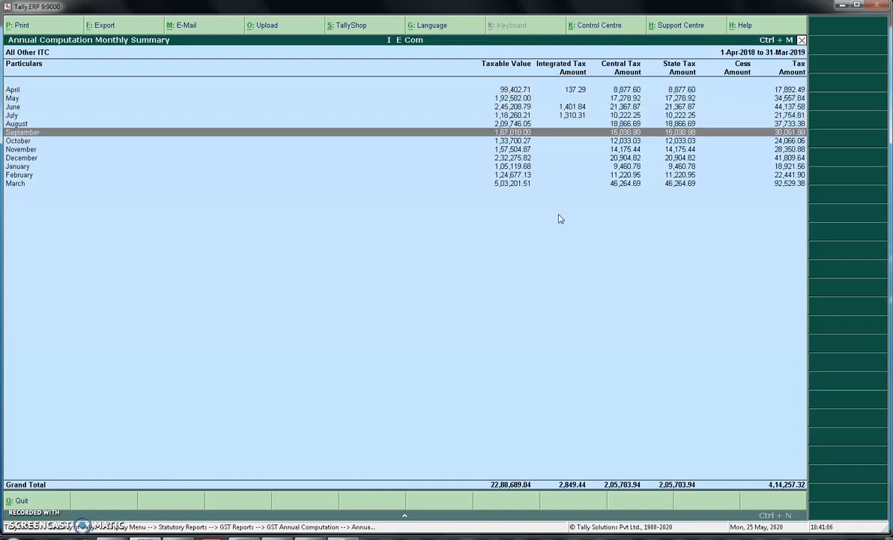
{"action": "key", "text": "Down"}
{"action": "key", "text": "Down"}
{"action": "key", "text": "Down"}
{"action": "key", "text": "Down"}
{"action": "key", "text": "Down"}
{"action": "key", "text": "Down"}
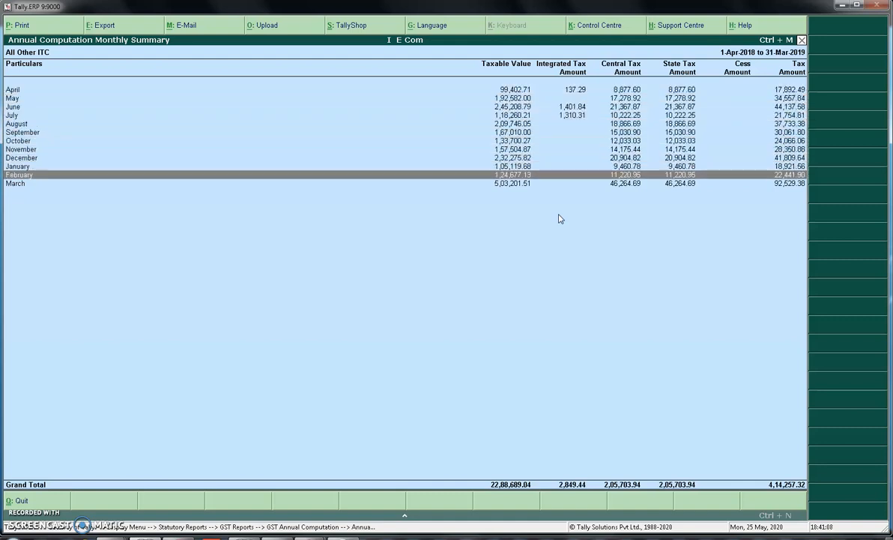
{"action": "key", "text": "Return"}
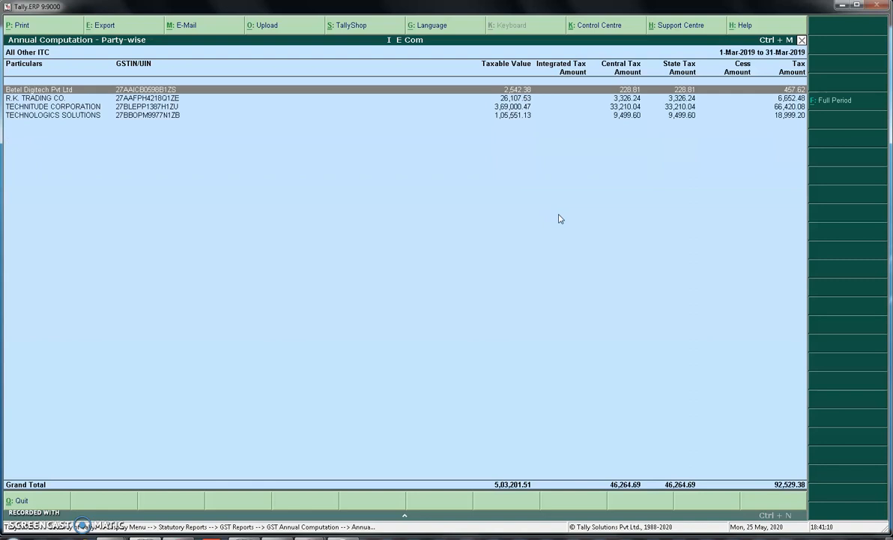
{"action": "key", "text": "Escape"}
{"action": "key", "text": "Escape"}
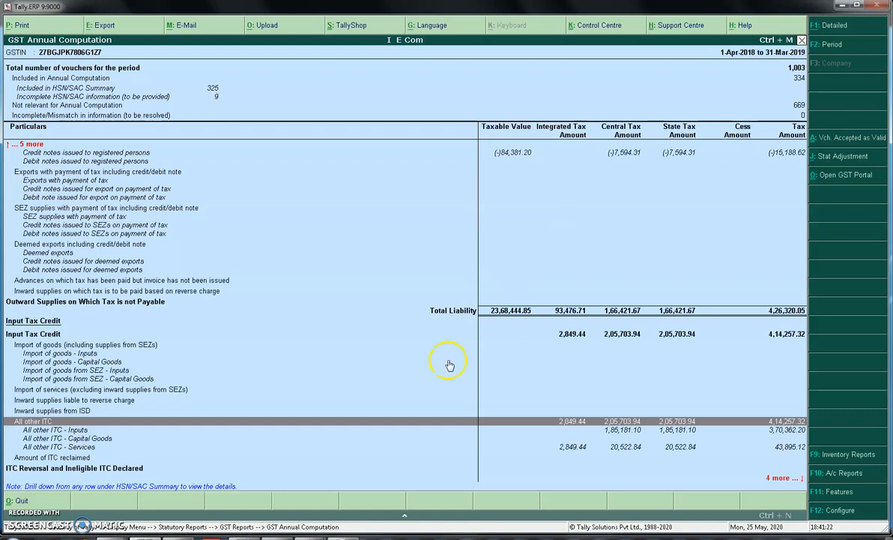
Switch to the running PowerPoint slide show on GST Reporting and advance it to the closing Next Session slide
{"action": "mouse_move", "coordinate": [335, 534]}
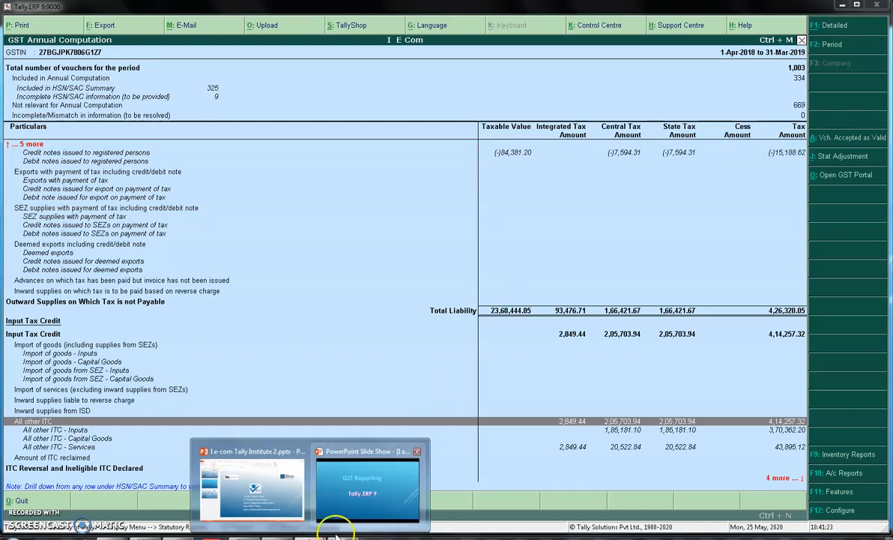
{"action": "left_click", "coordinate": [390, 498]}
{"action": "left_click", "coordinate": [453, 341]}
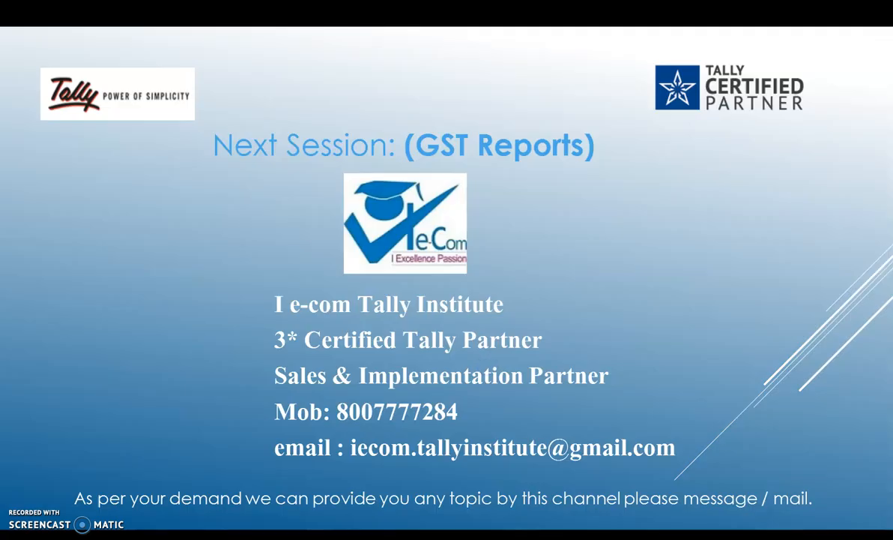